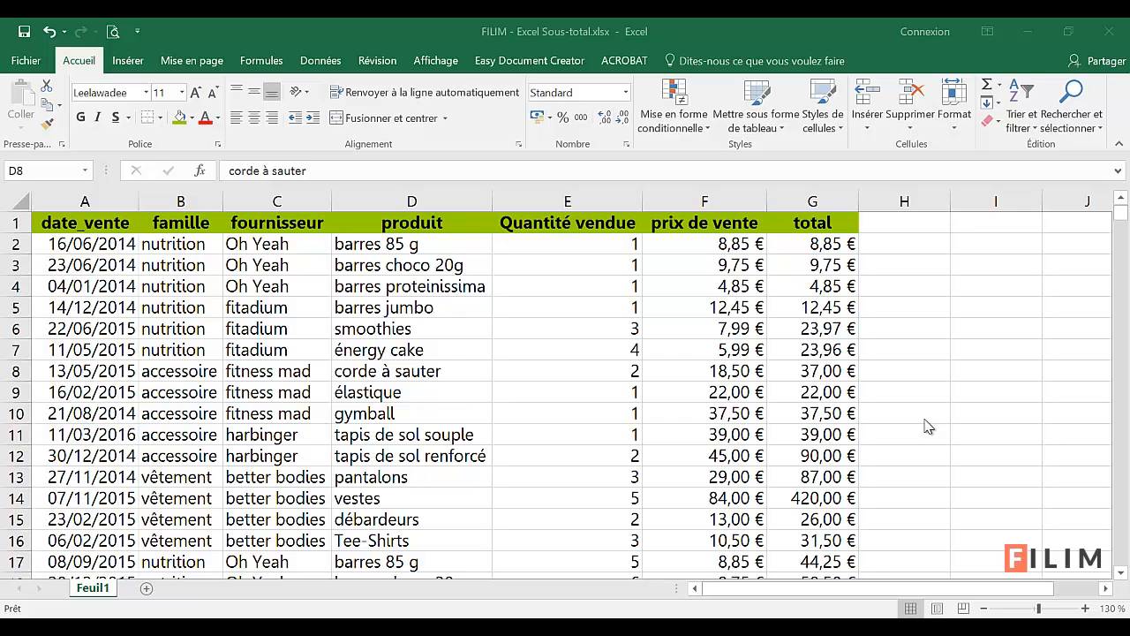
- Check how far down the sales table extends by going to the last row and back to the header
click(512, 391)
click(548, 360)
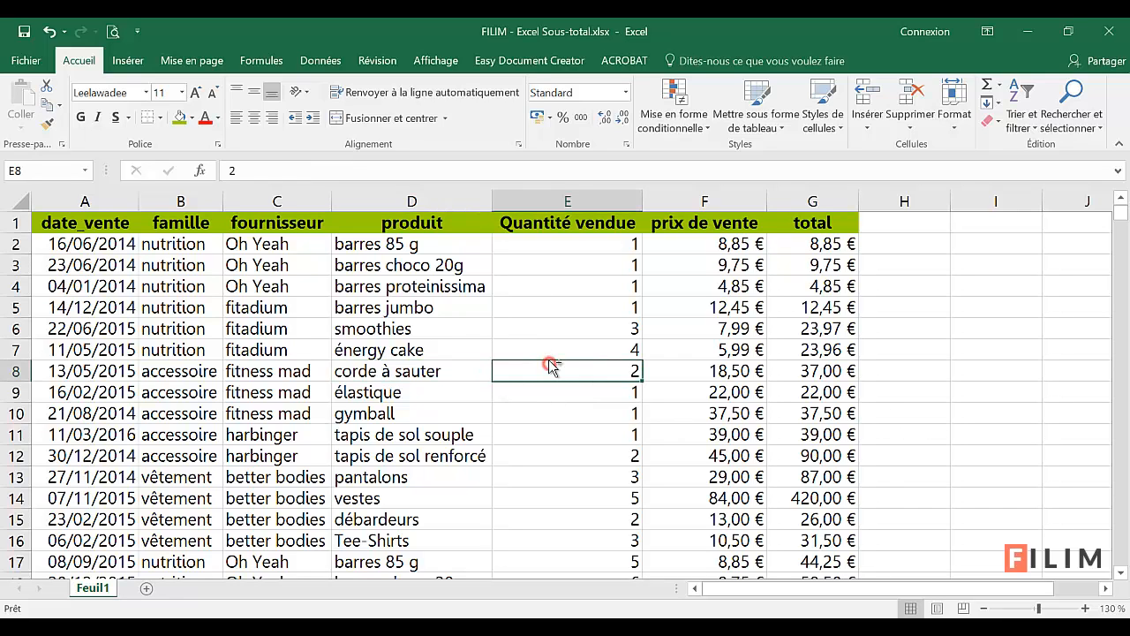
key(ctrl+Down)
scroll(548, 360, down, 2)
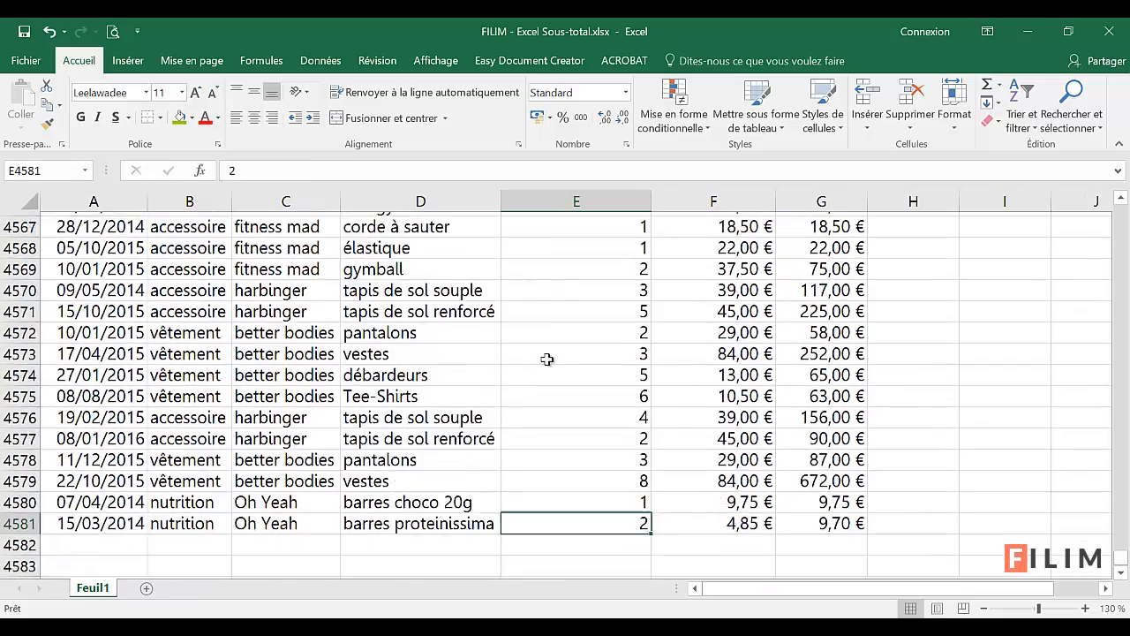
key(ctrl+Up)
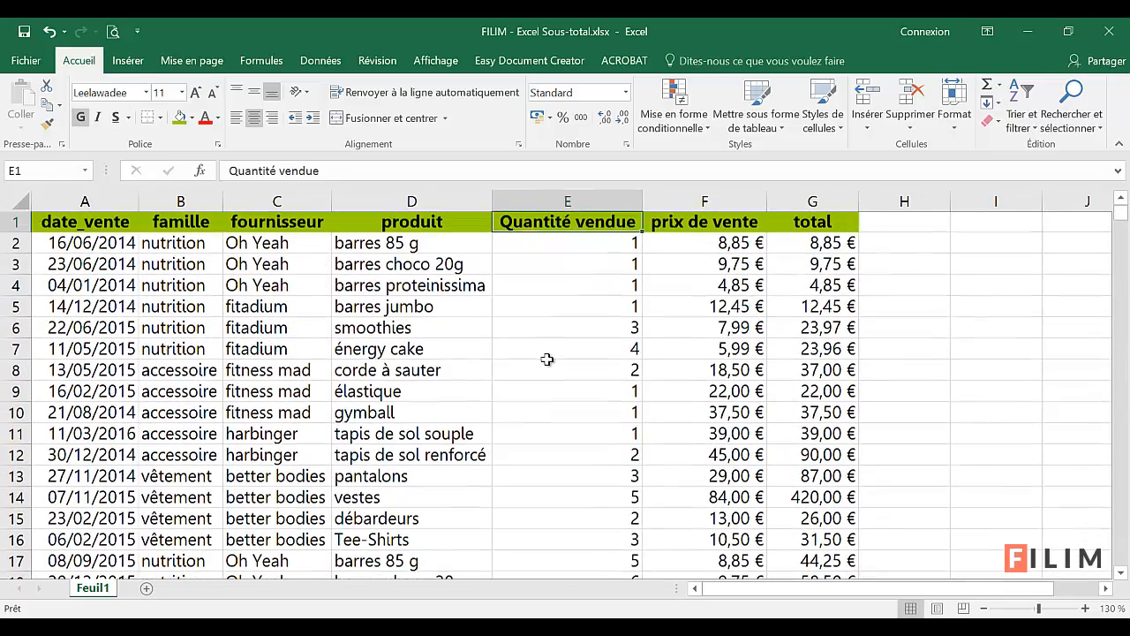
click(520, 331)
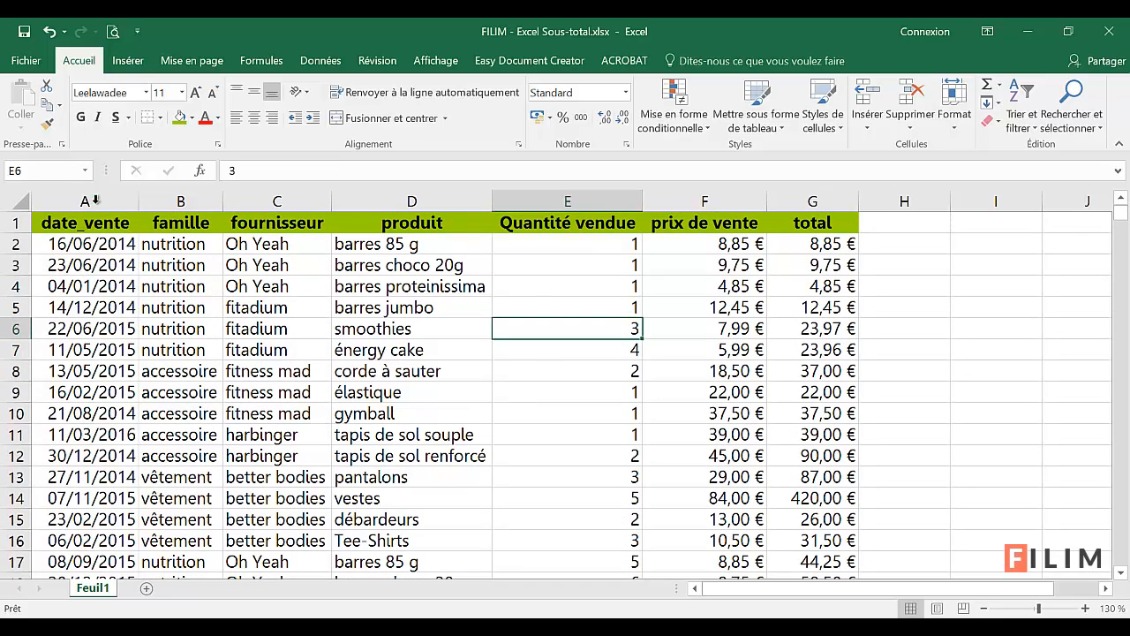
- Widen the date_vente and famille columns slightly
drag(141, 197, 166, 198)
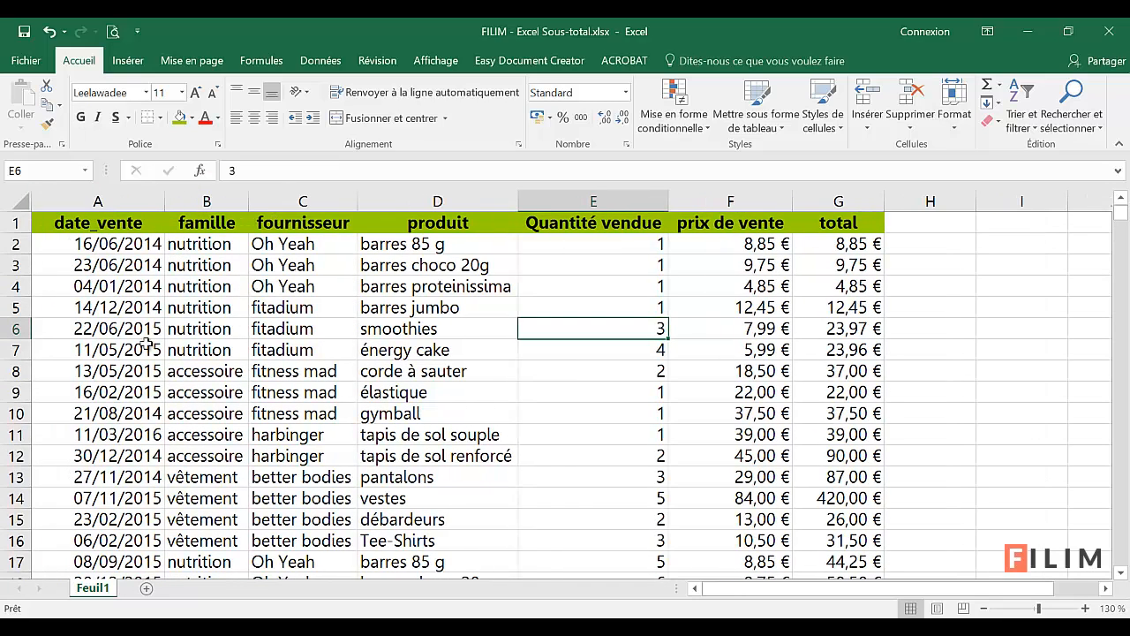
drag(249, 198, 269, 198)
- Examine the values in the famille, fournisseur, produit, Quantité vendue, prix de vente and total columns
drag(236, 277, 239, 274)
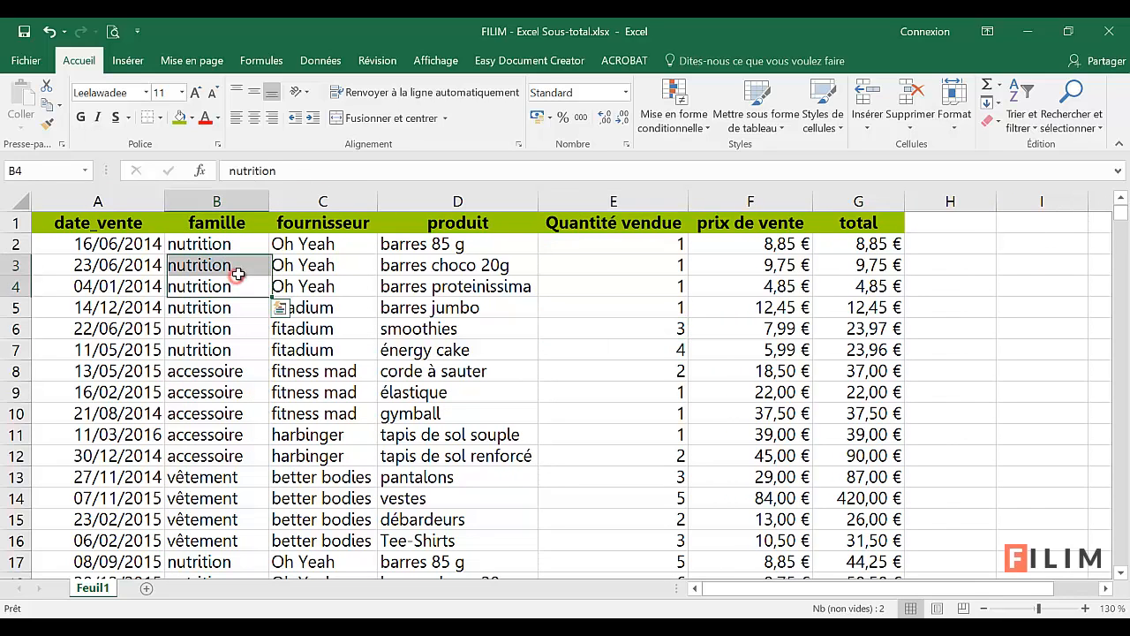
click(237, 330)
click(245, 396)
scroll(247, 402, down, 1)
click(235, 413)
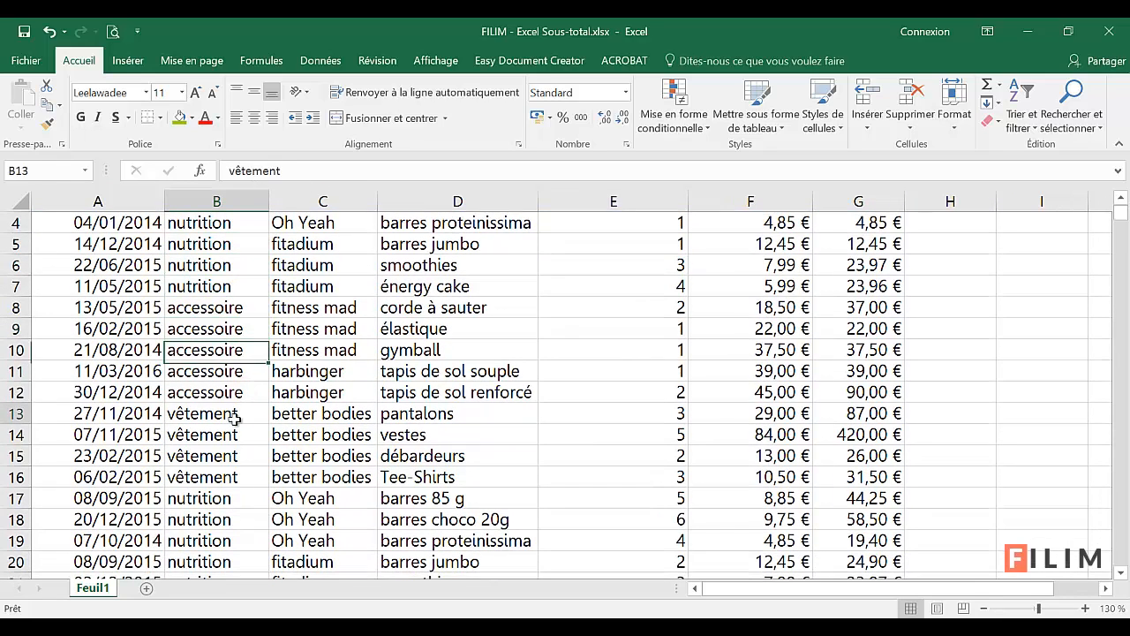
scroll(235, 413, up, 1)
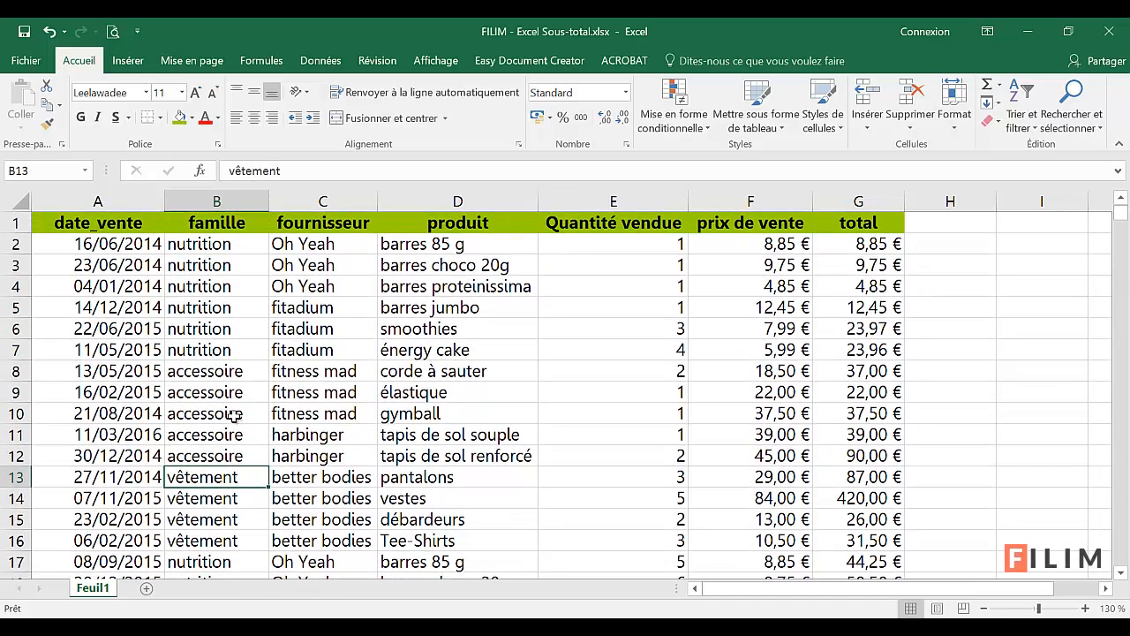
click(340, 290)
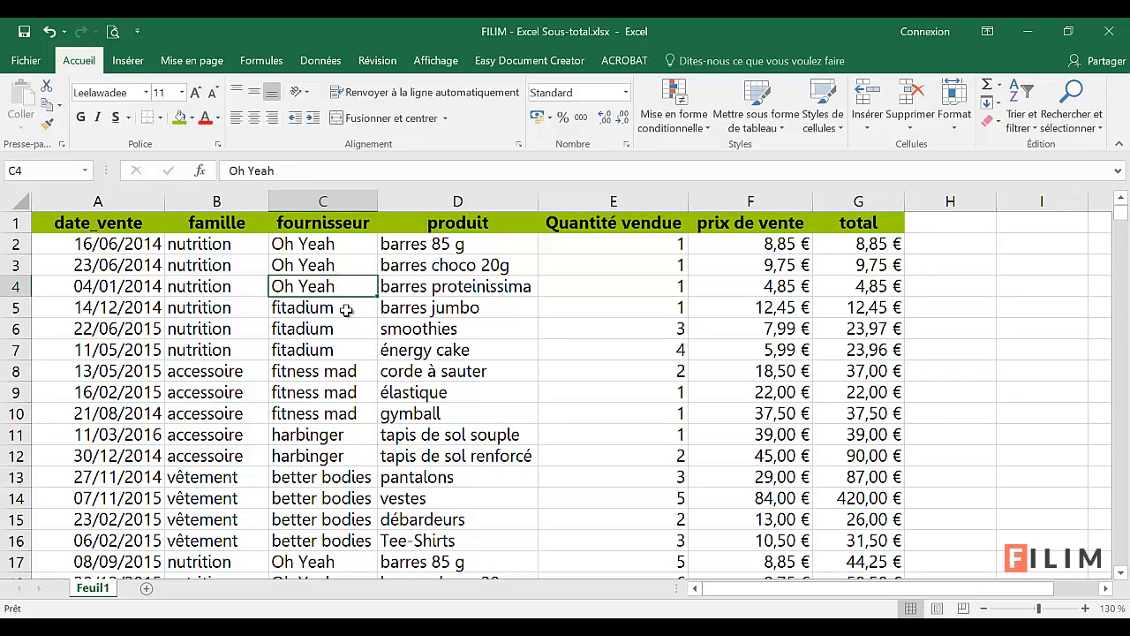
click(484, 309)
click(635, 302)
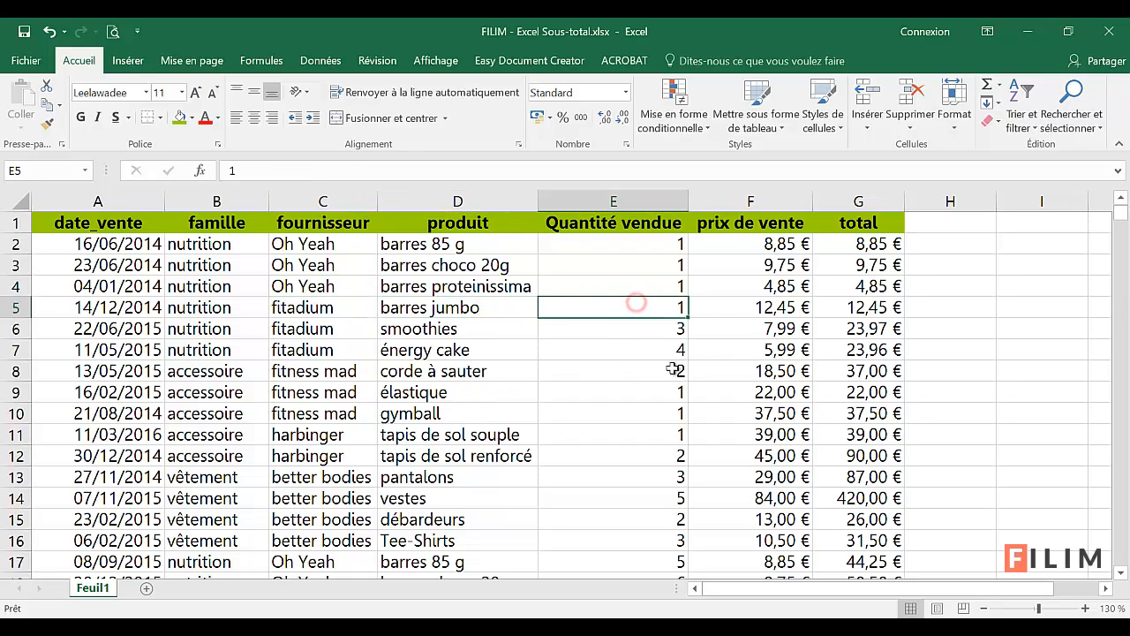
click(734, 306)
click(853, 305)
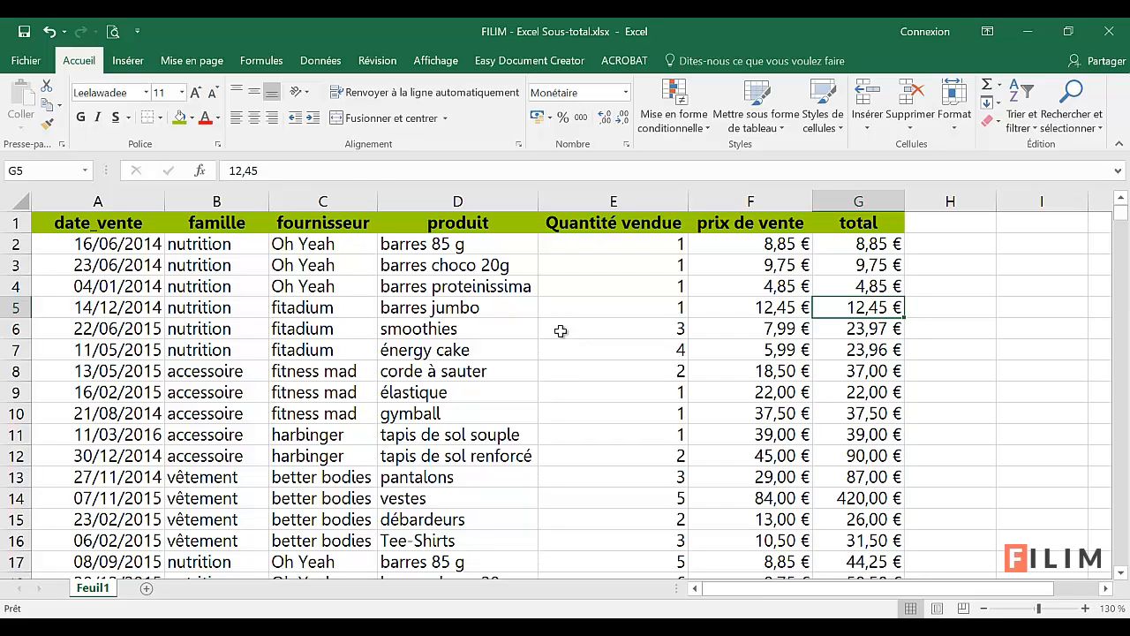
click(327, 61)
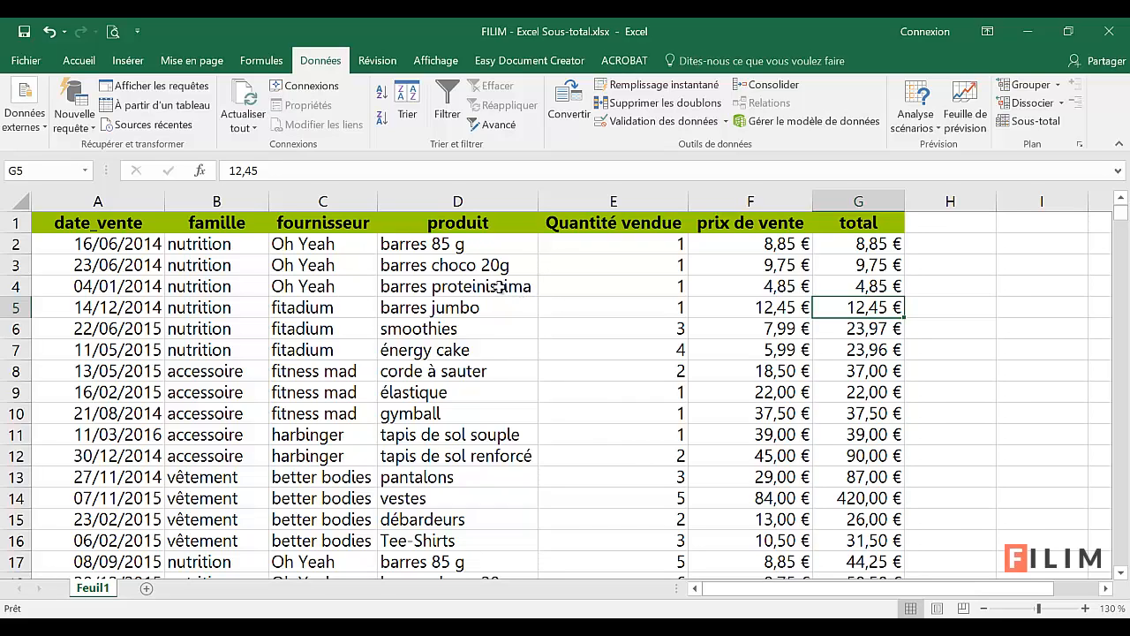
click(353, 244)
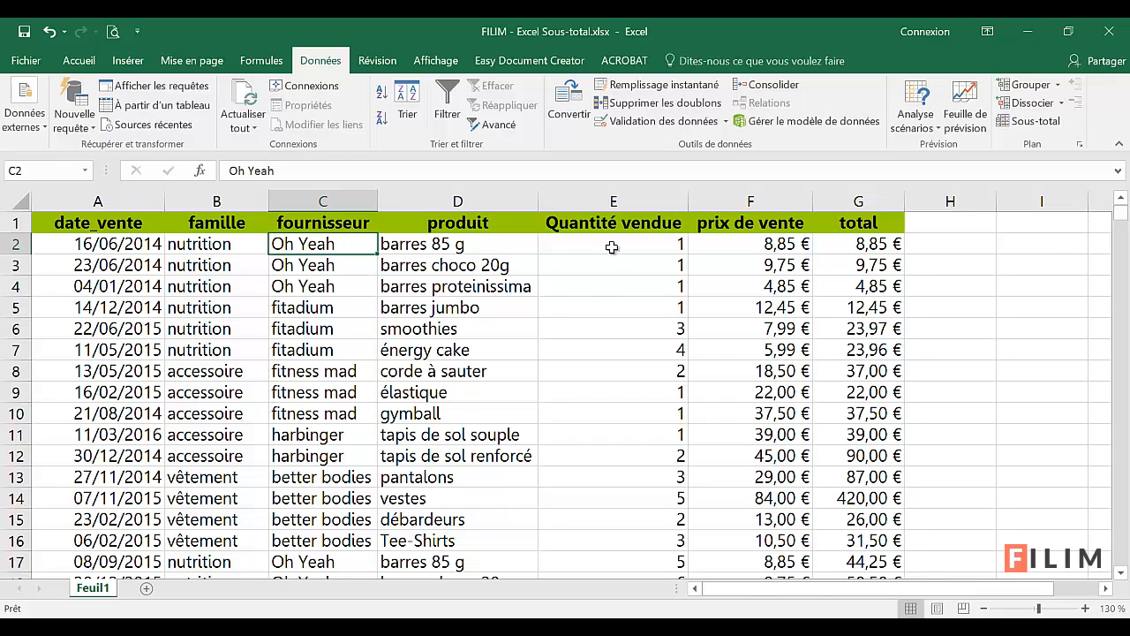
drag(612, 246, 611, 286)
drag(357, 245, 346, 265)
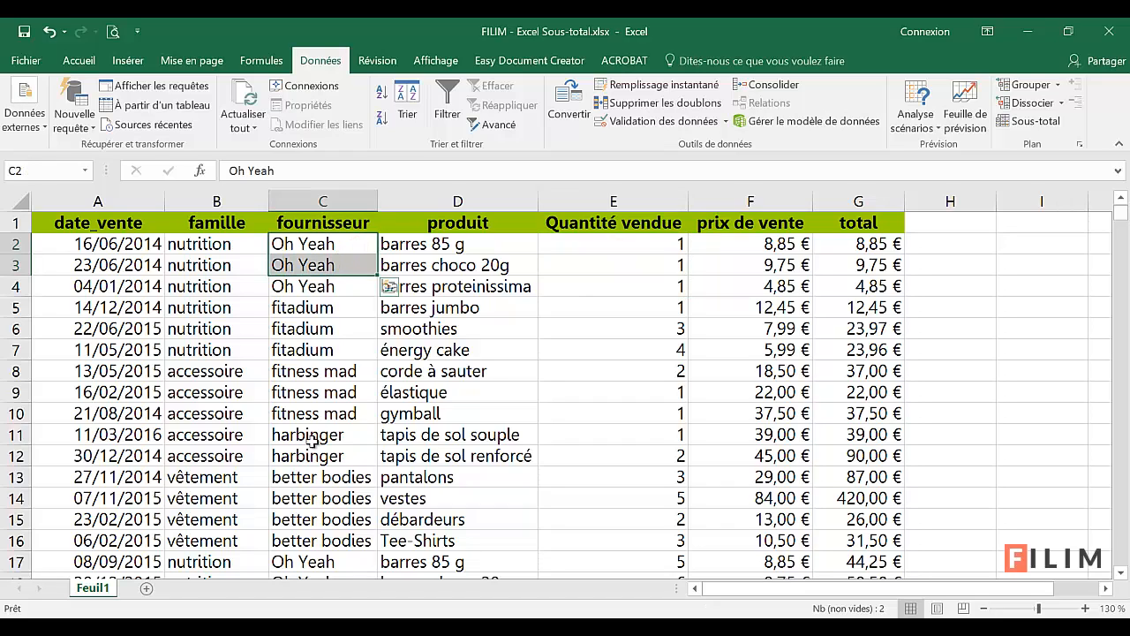
click(316, 412)
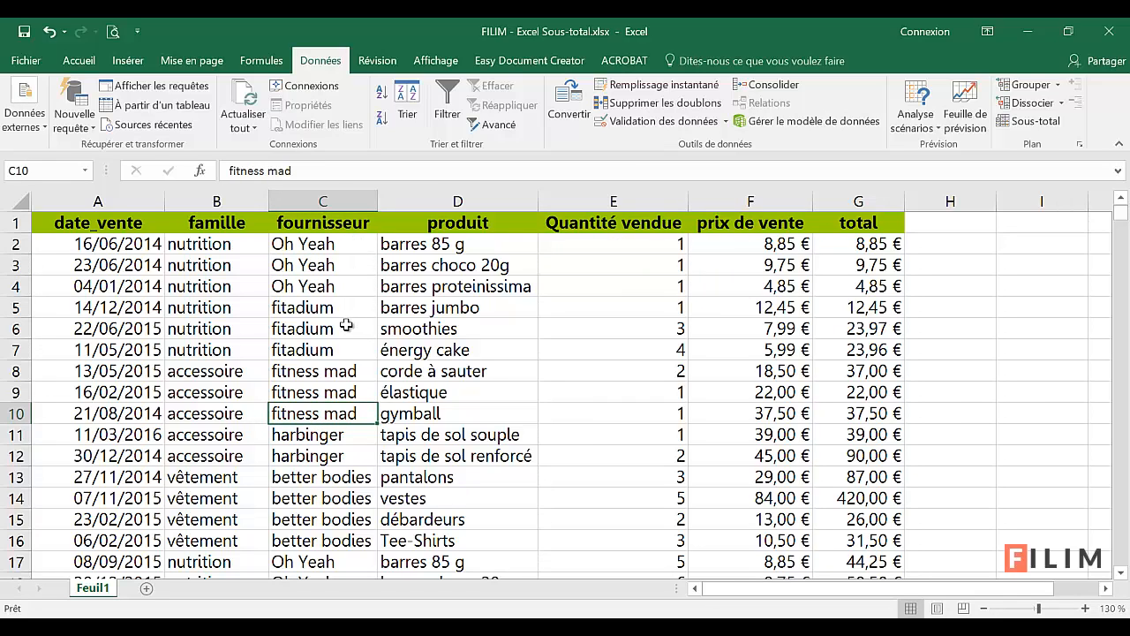
- Sort the whole sales table by the fournisseur column from A to Z
right_click(355, 265)
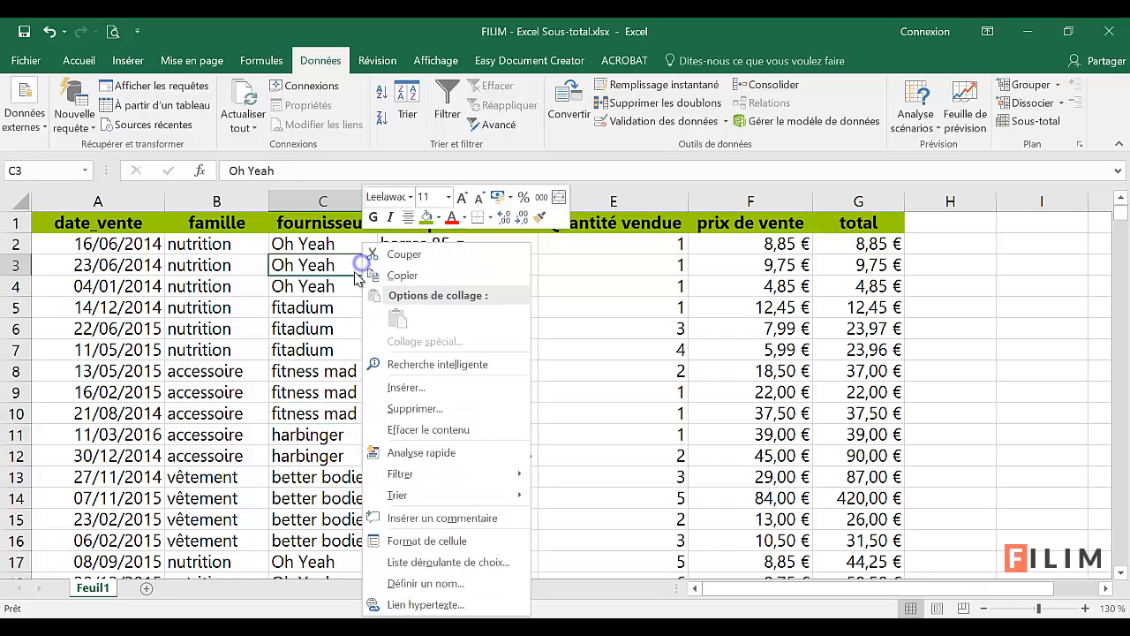
right_click(341, 332)
right_click(321, 411)
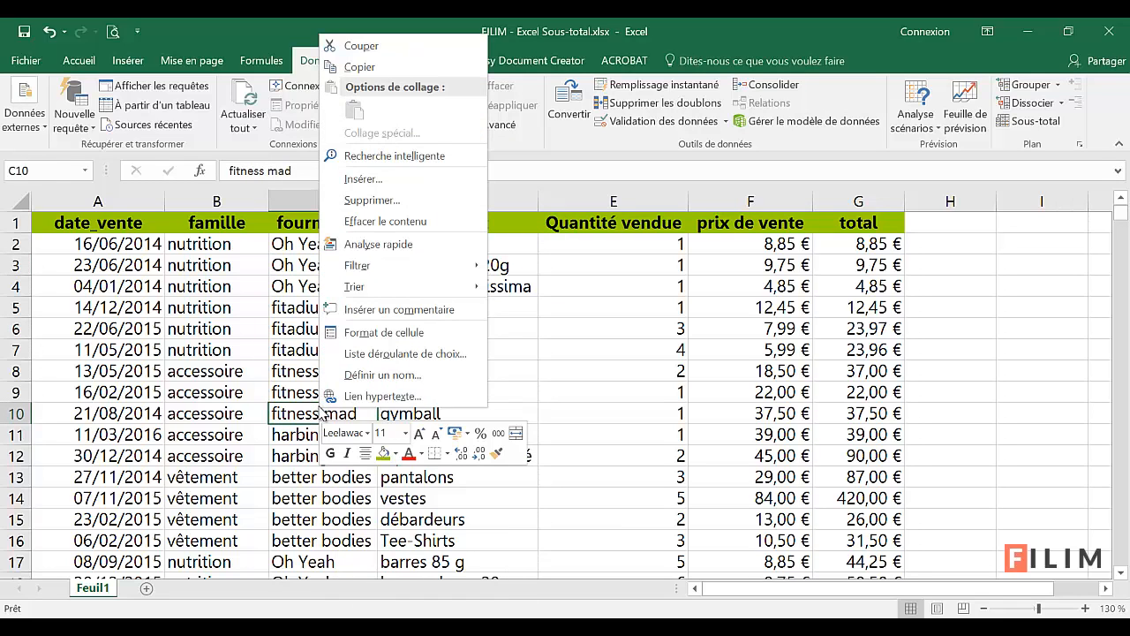
mouse_move(397, 287)
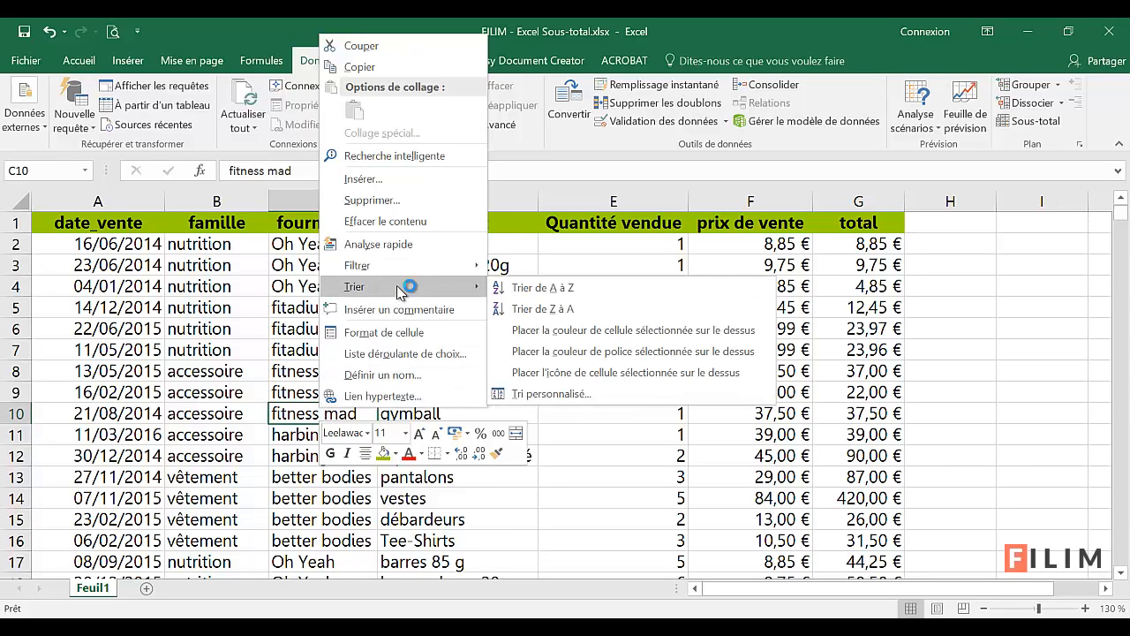
click(522, 289)
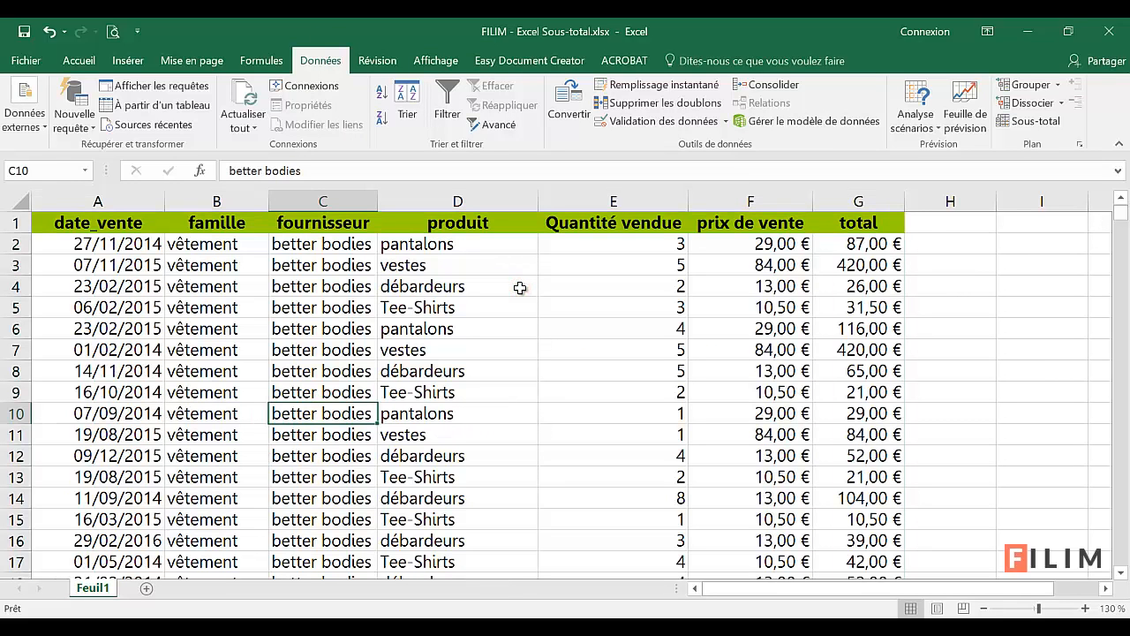
- Check down the fournisseur column that rows of the same supplier are grouped together, and return to the start of the table
right_click(343, 328)
key(Escape)
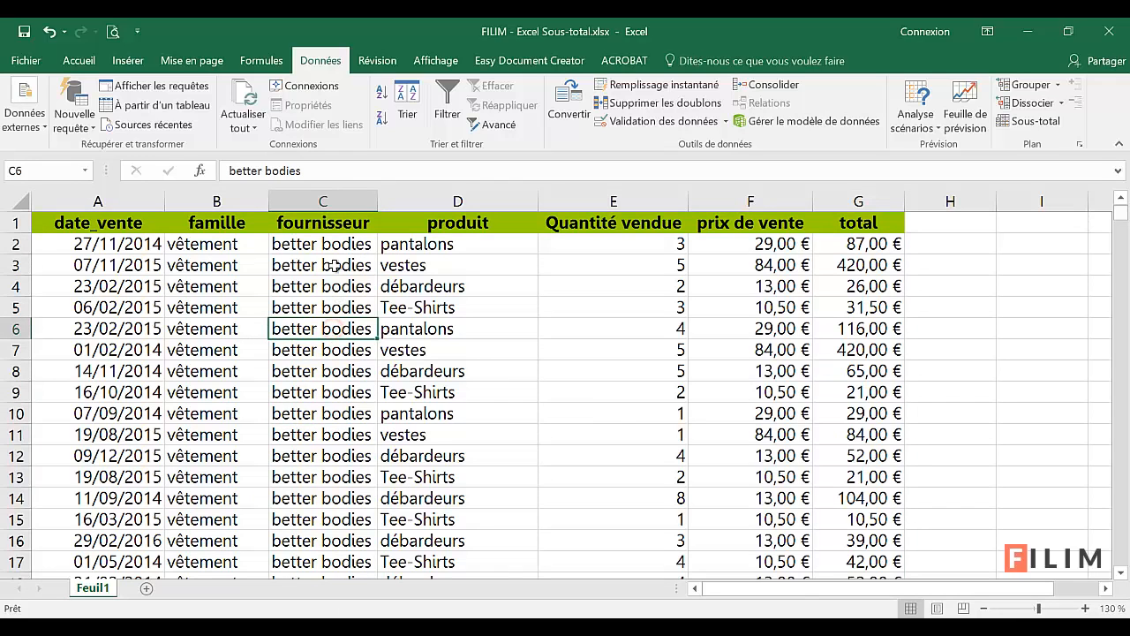
click(328, 205)
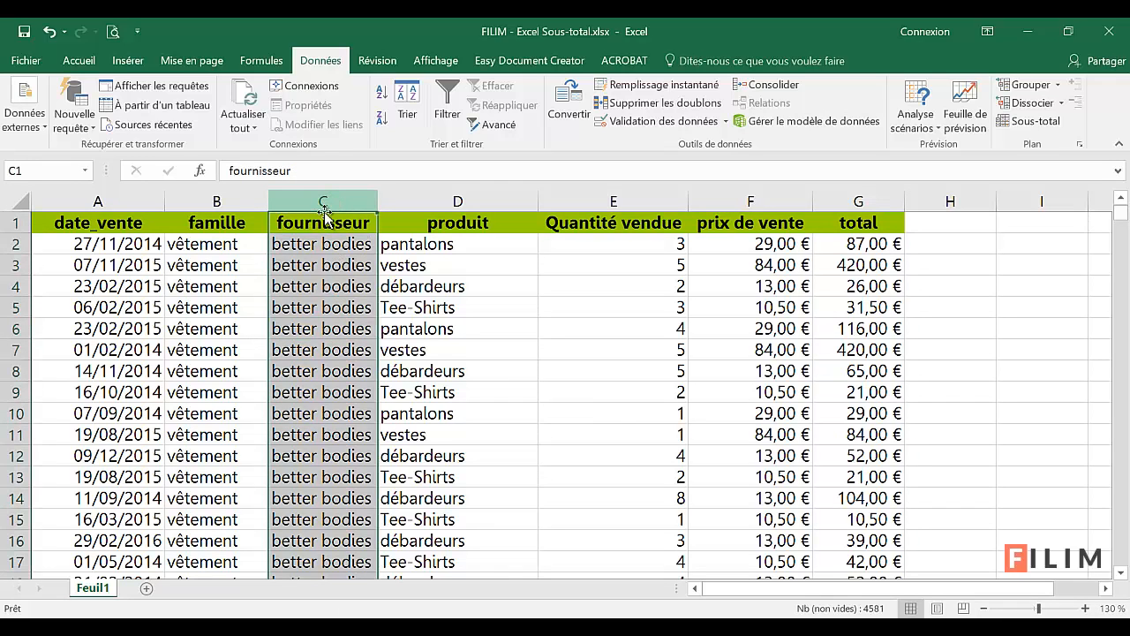
click(323, 357)
click(324, 357)
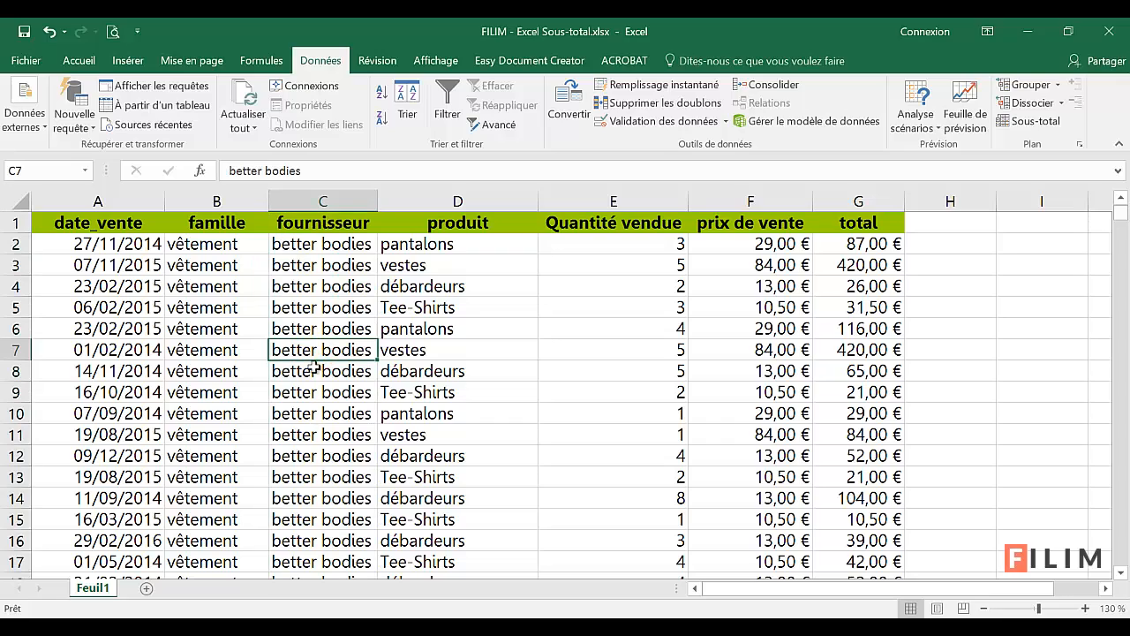
scroll(327, 265, down, 20)
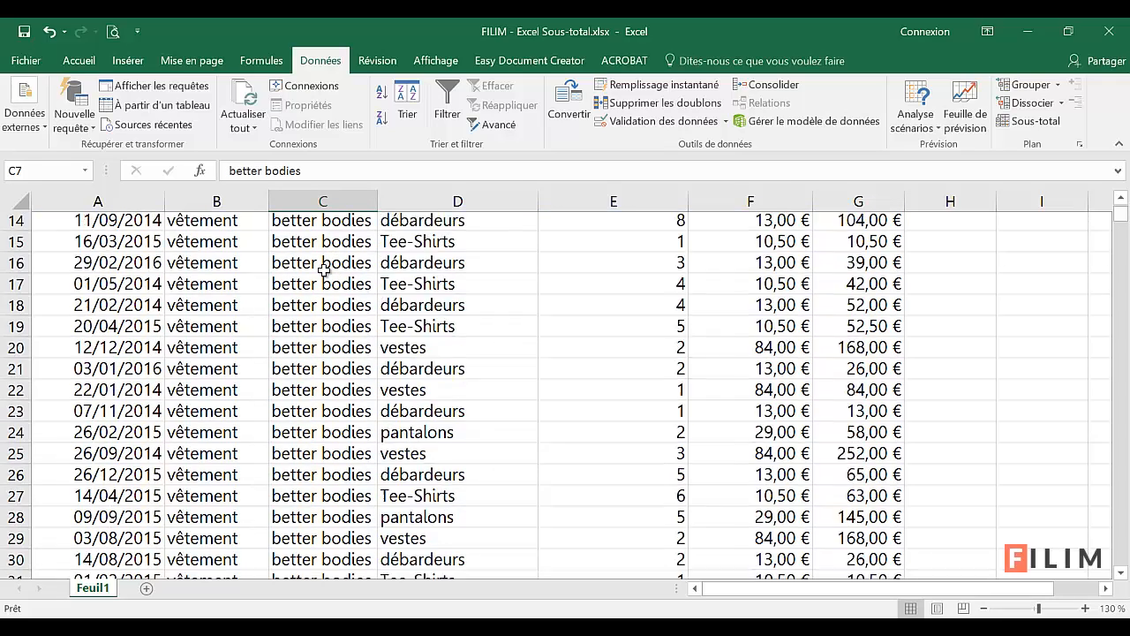
scroll(322, 292, down, 19)
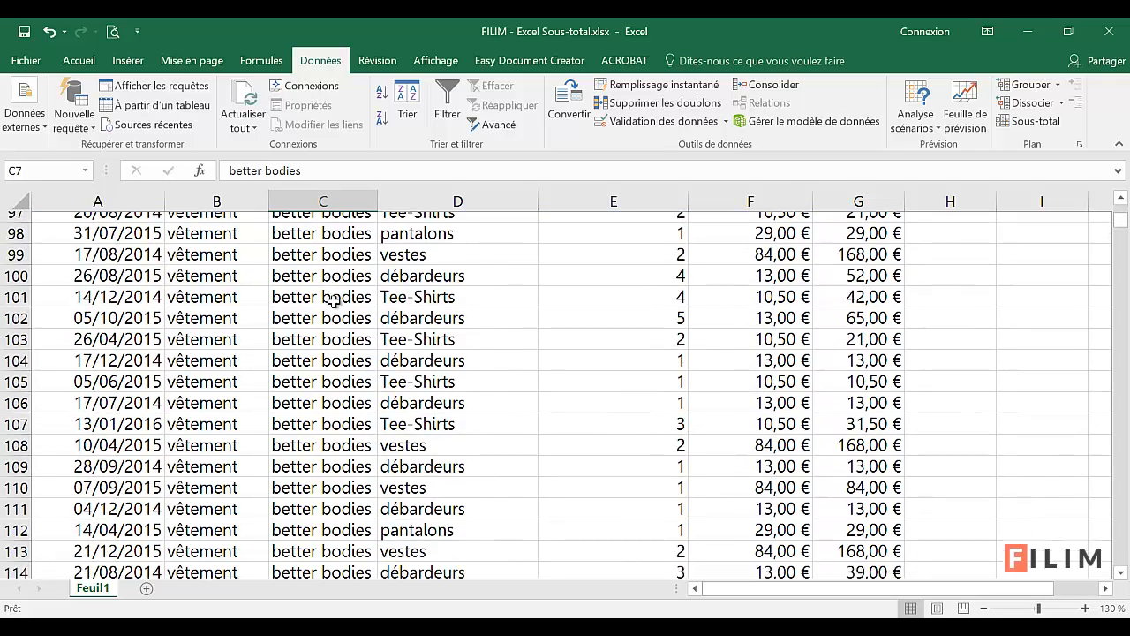
mouse_move(1118, 232)
mouse_down()
mouse_move(1127, 610)
mouse_move(1115, 212)
mouse_up()
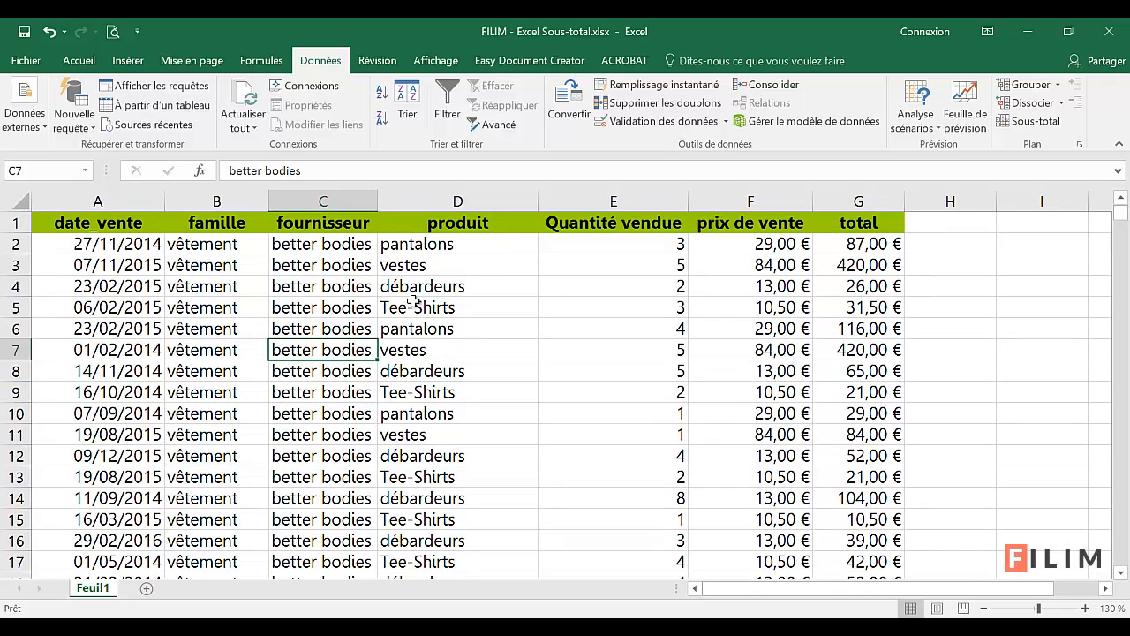
- Set up subtotals at each change of fournisseur and include Quantité vendue among the columns to subtotal
click(319, 62)
click(1024, 123)
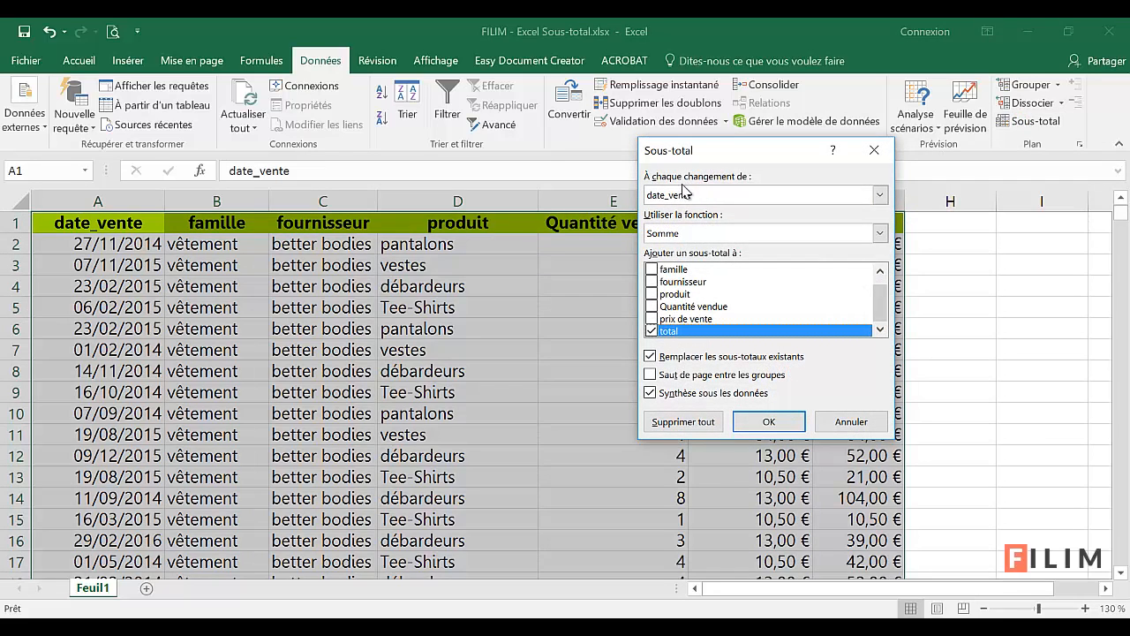
click(738, 194)
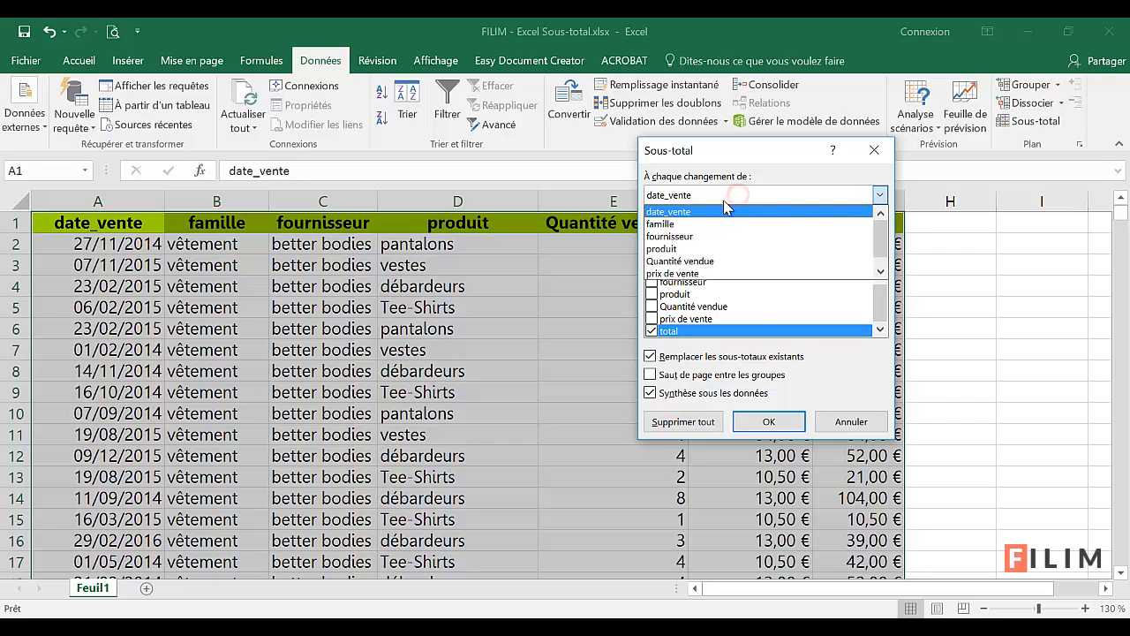
click(684, 235)
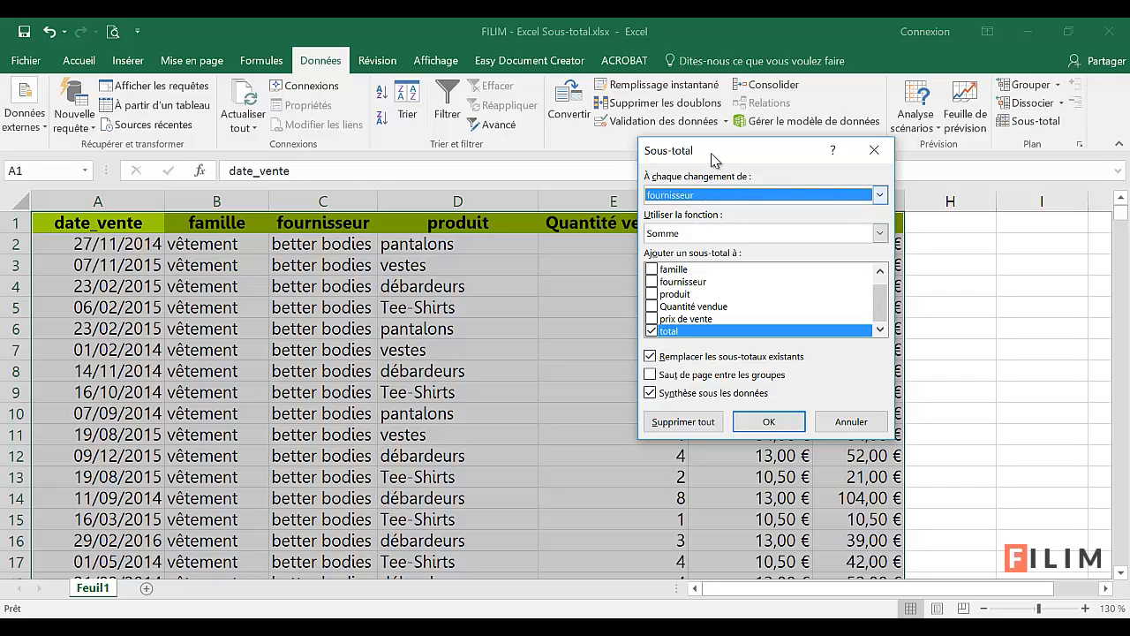
drag(714, 152, 837, 172)
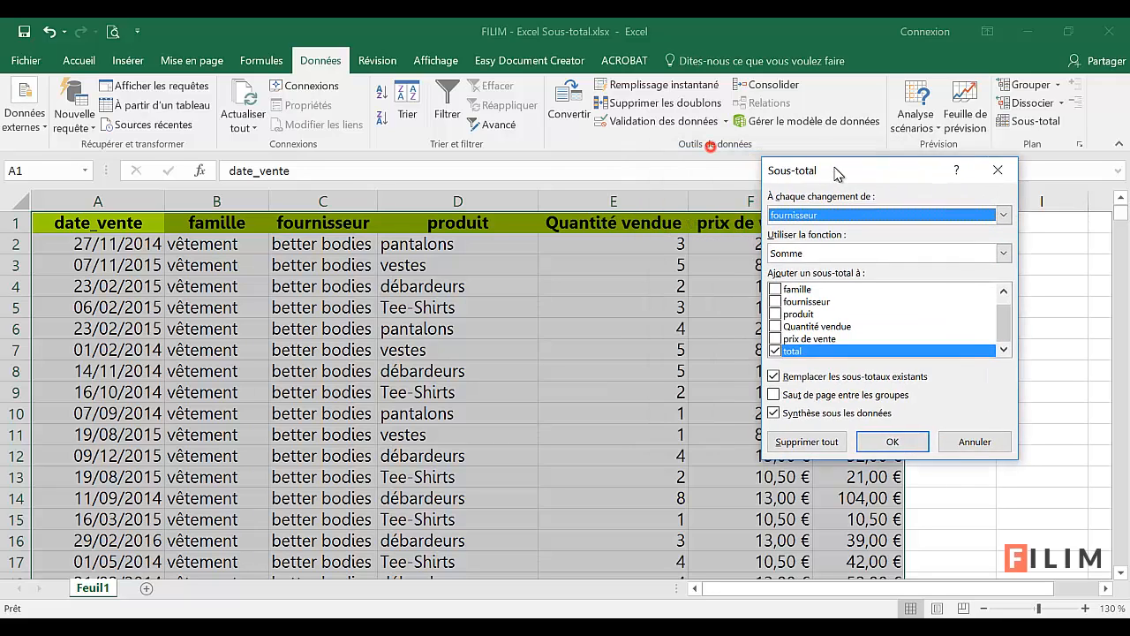
click(777, 327)
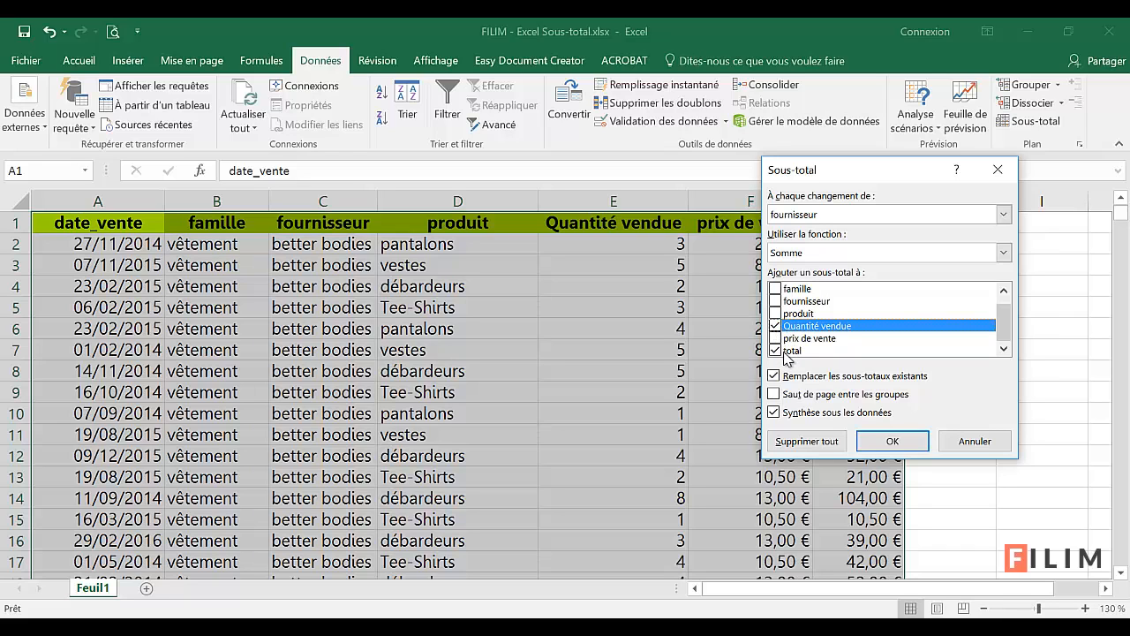
drag(865, 179, 826, 199)
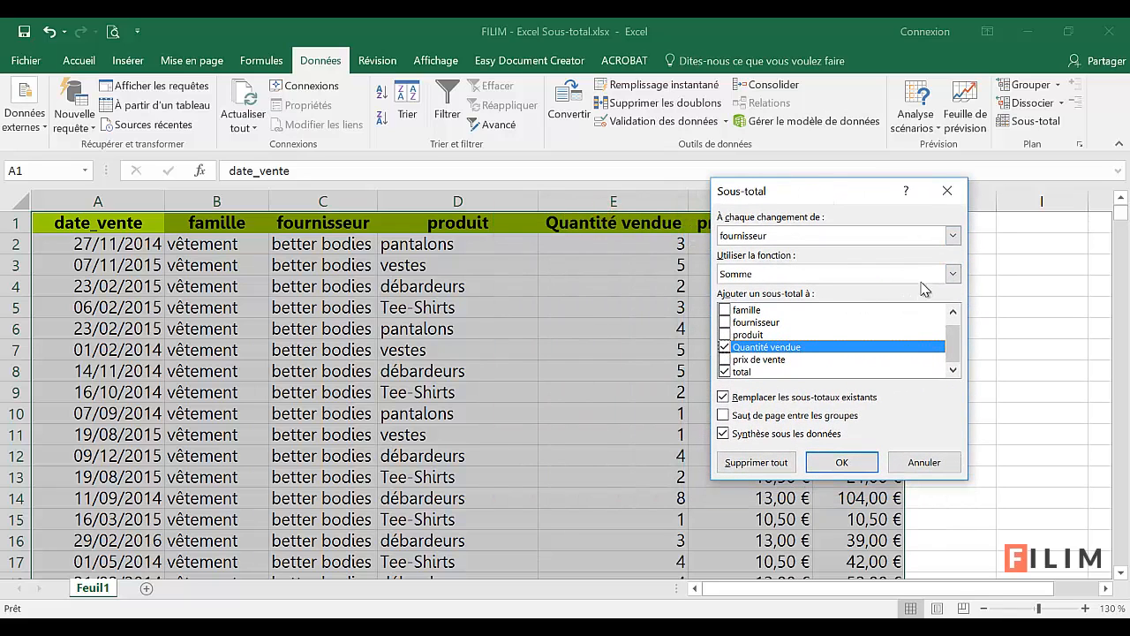
- Review the available subtotal functions, keep Somme, and apply the subtotals for Quantité vendue and total per fournisseur
click(951, 275)
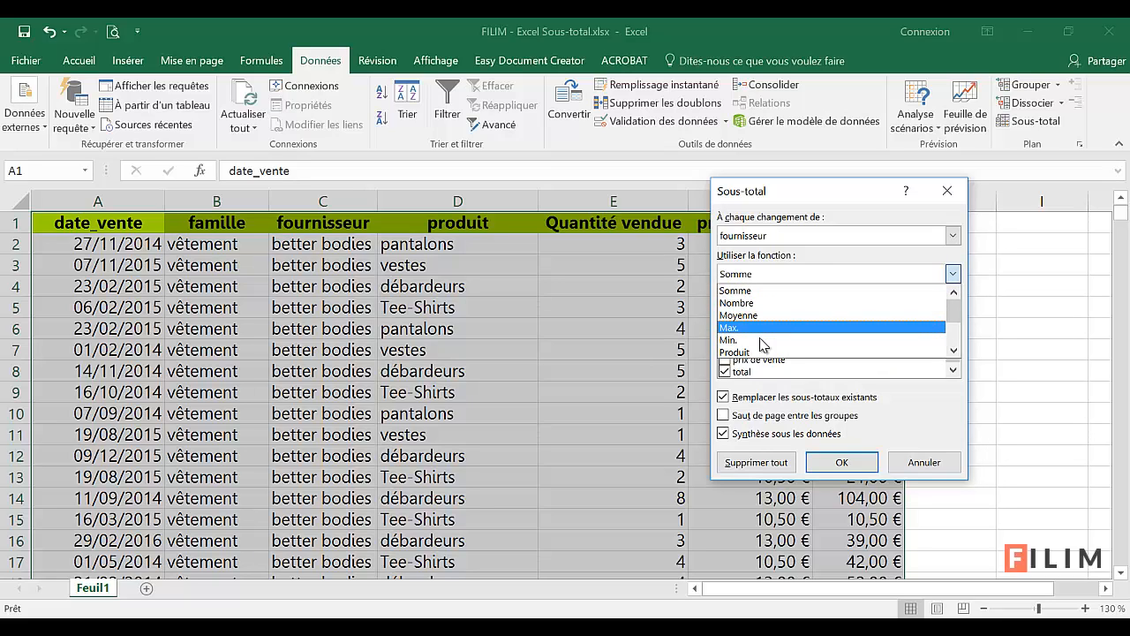
scroll(769, 336, down, 2)
scroll(778, 345, down, 1)
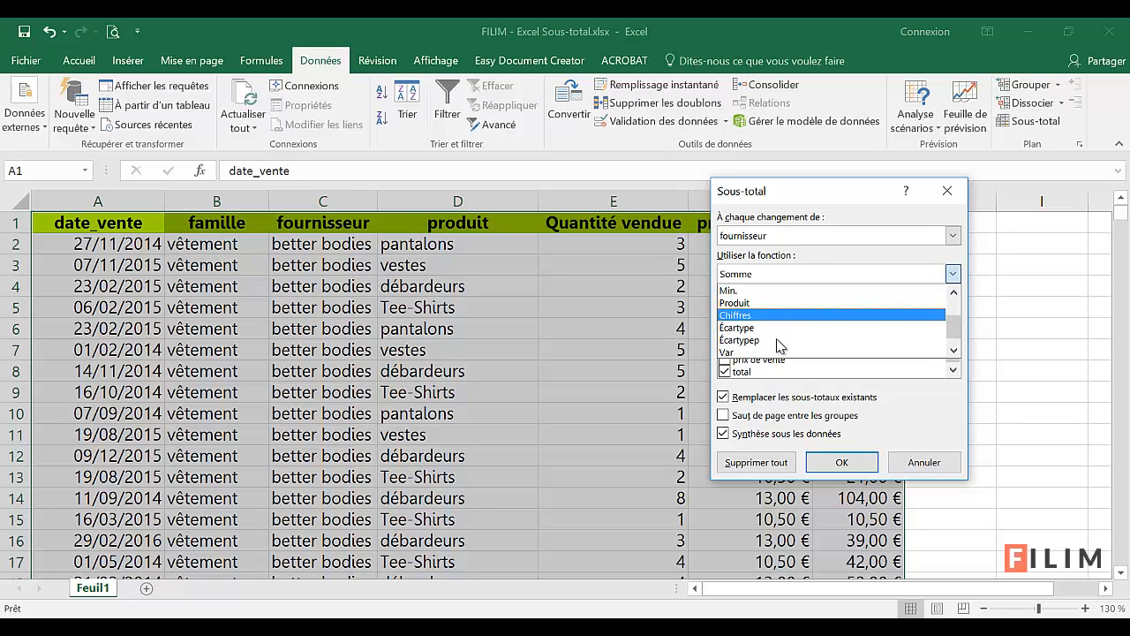
scroll(791, 336, down, 2)
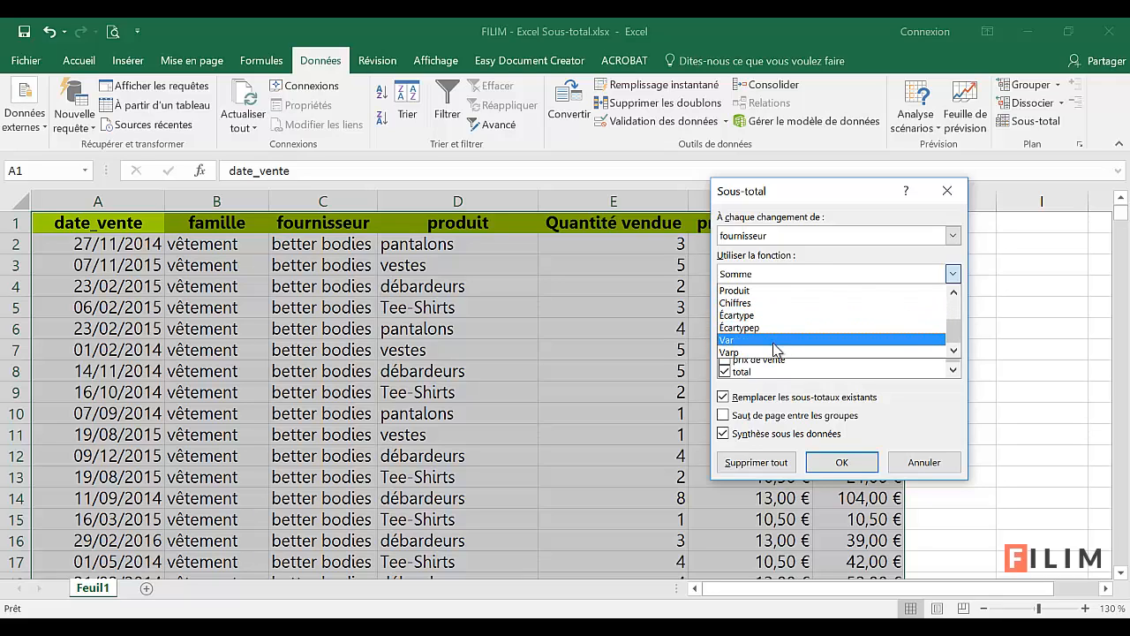
scroll(790, 340, up, 5)
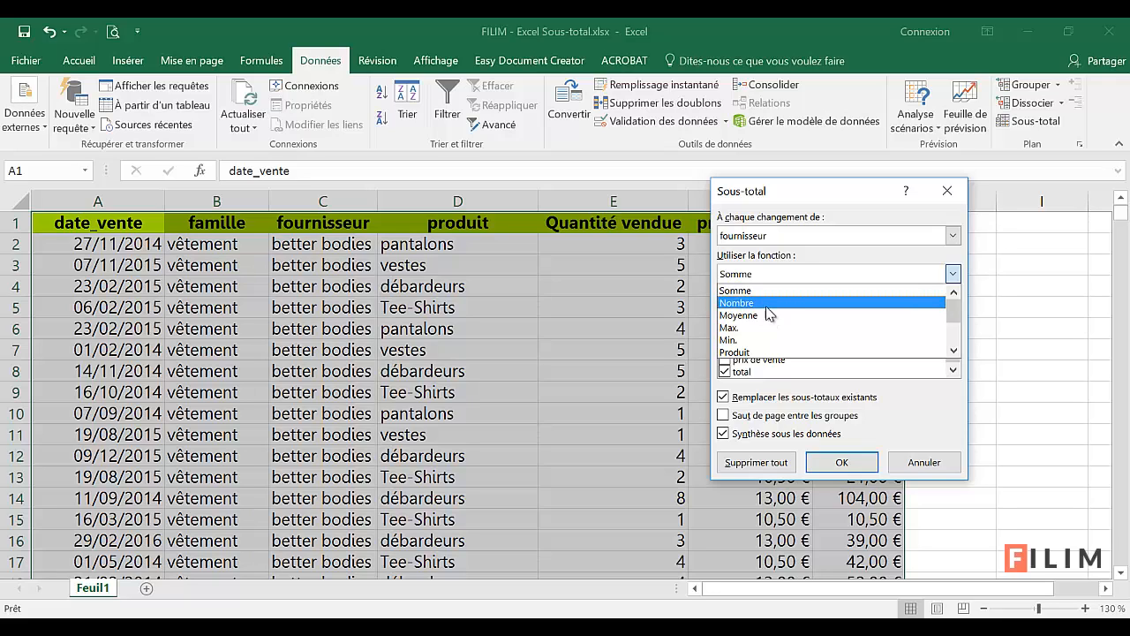
click(944, 394)
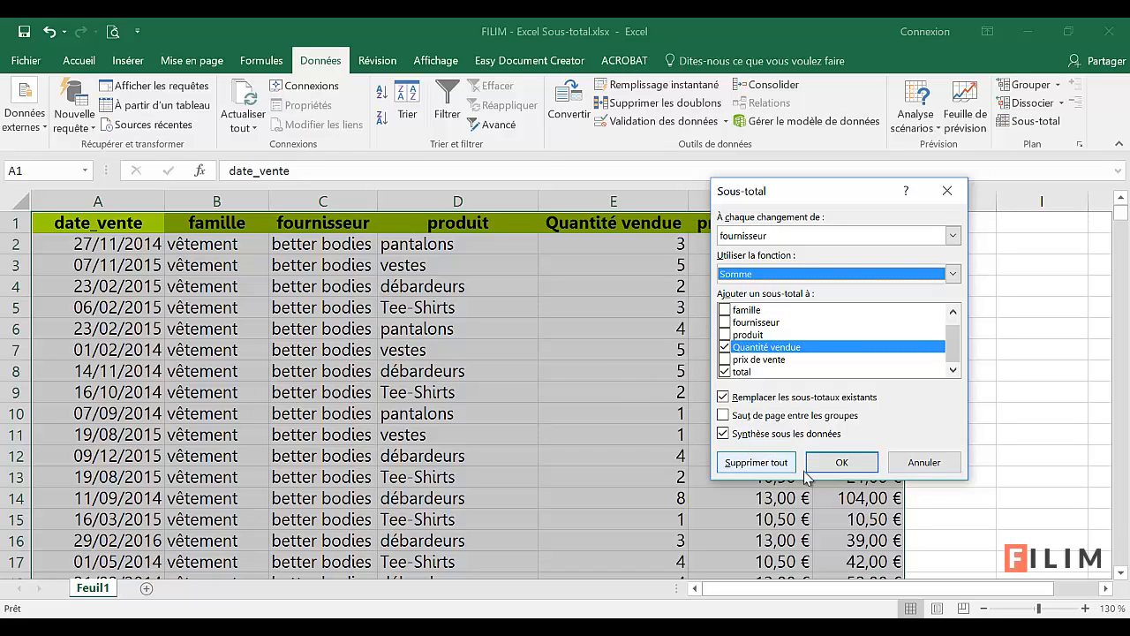
click(842, 462)
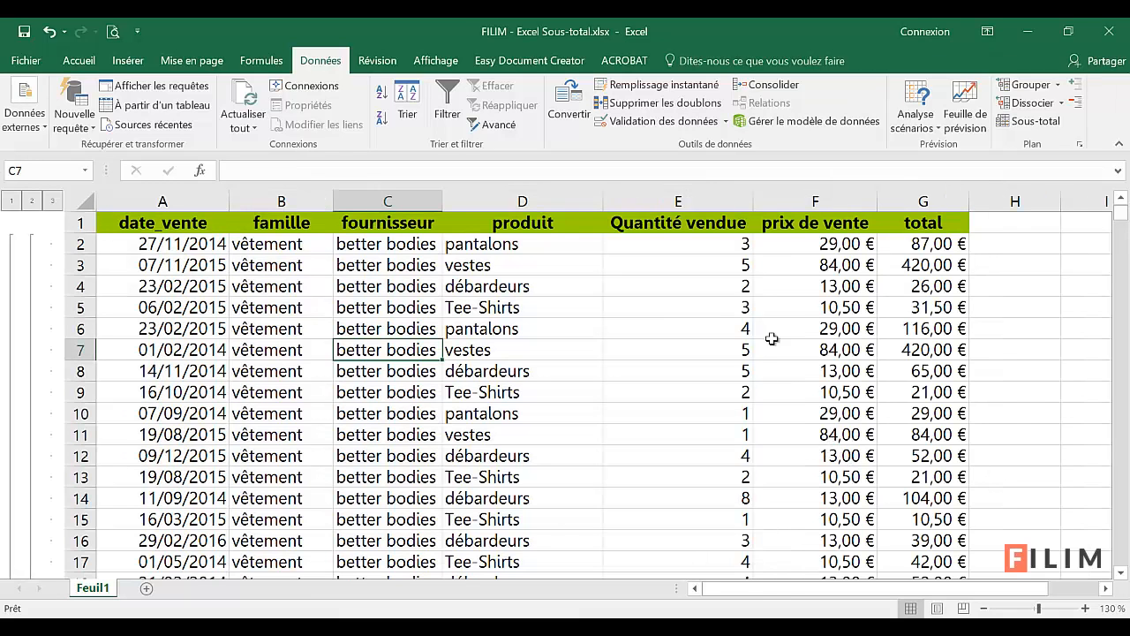
- Collapse the outline to level 2 to show only the supplier totals, and widen the total column so its amounts fit
click(31, 190)
click(52, 203)
click(32, 201)
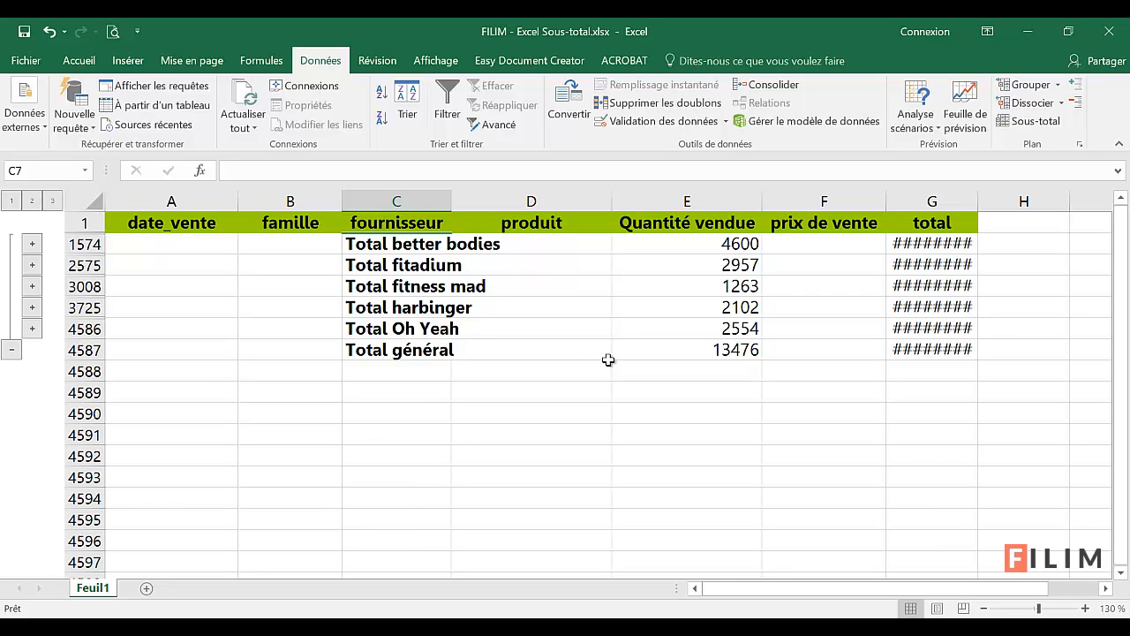
drag(979, 201, 1031, 203)
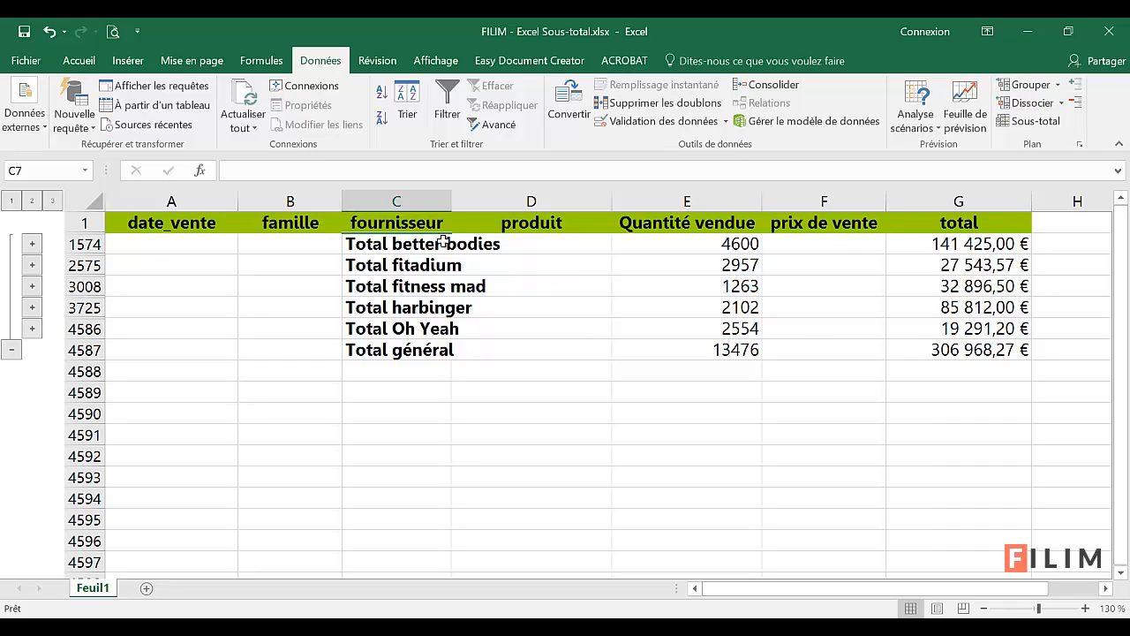
- Expand the better bodies group and look through its detail rows down to its subtotal
click(32, 247)
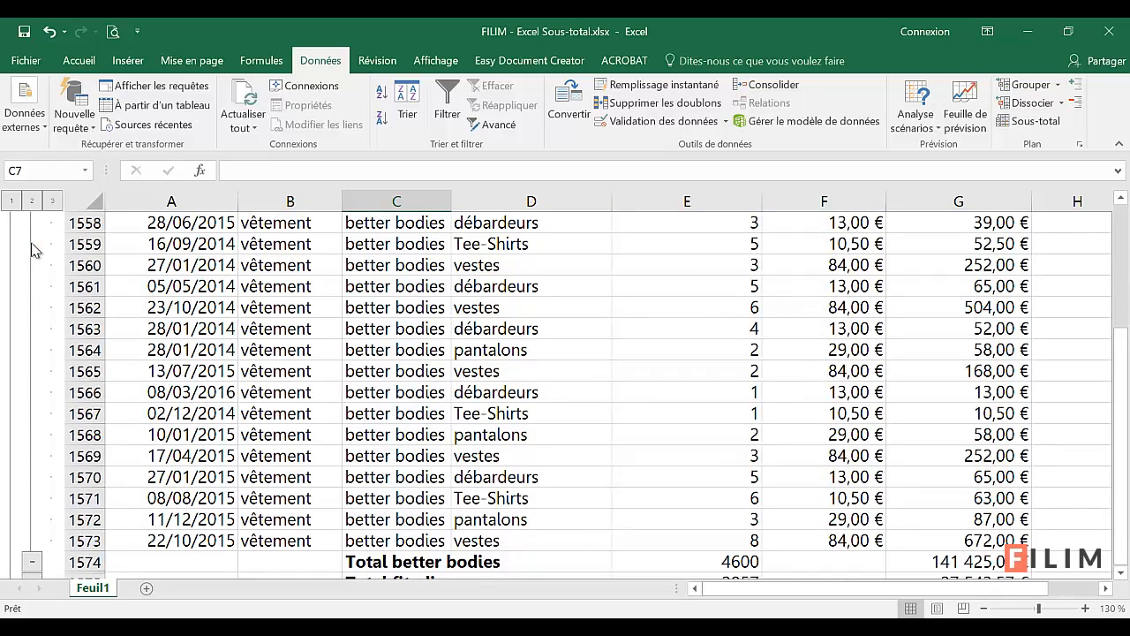
scroll(469, 373, up, 6)
scroll(469, 373, down, 8)
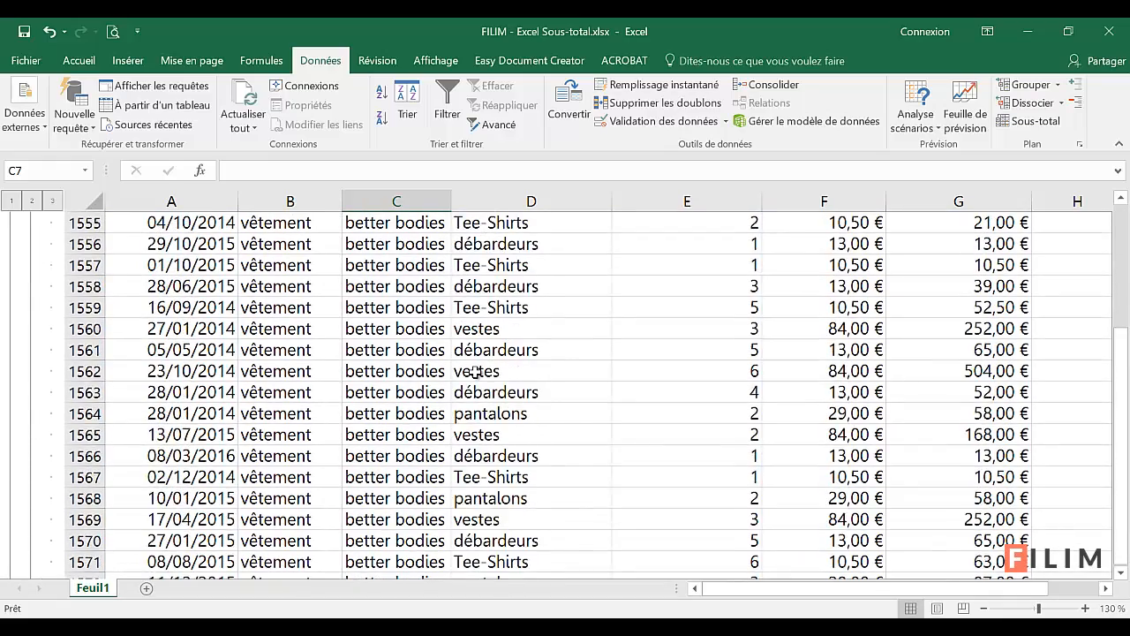
scroll(495, 359, down, 2)
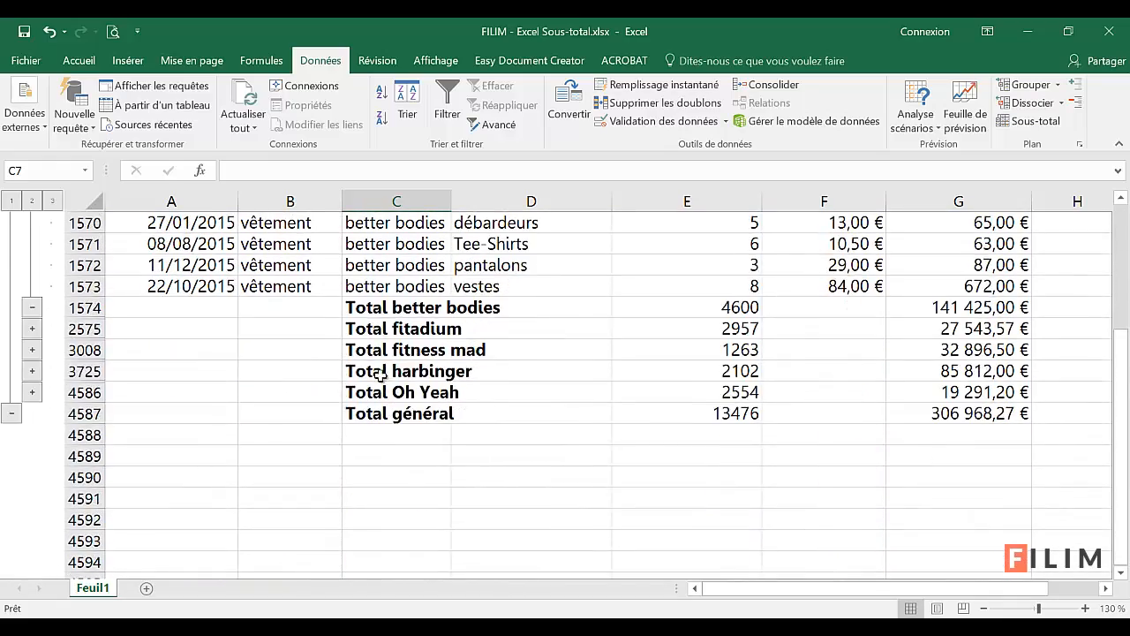
- Expand the fitadium group and look through its detail rows back up to the boundary with better bodies
click(30, 330)
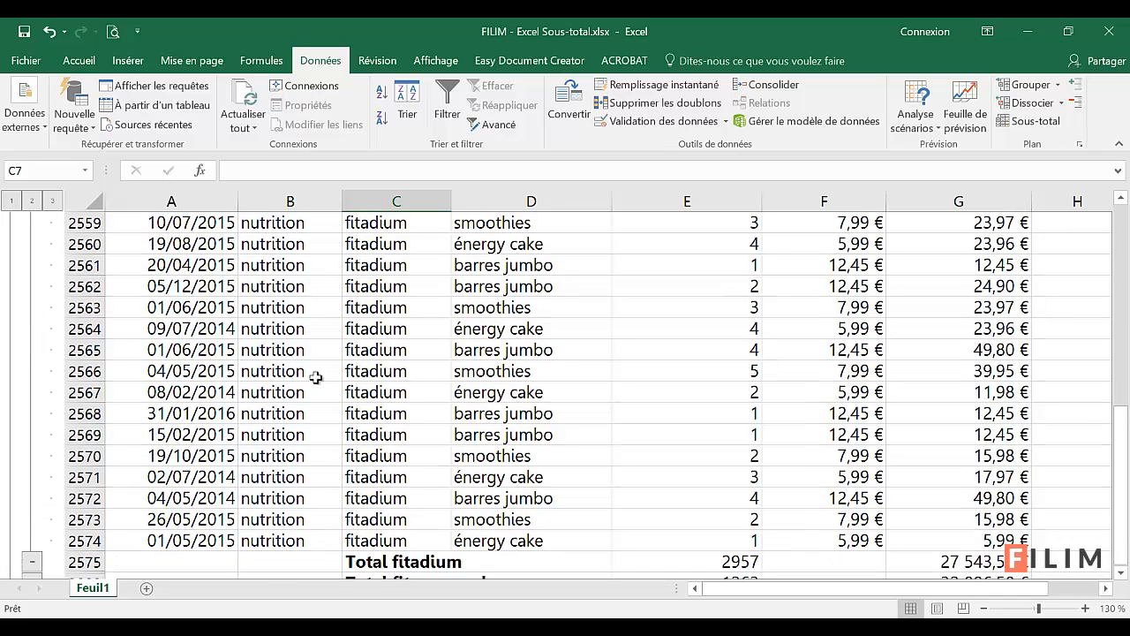
scroll(408, 406, down, 1)
scroll(447, 482, up, 10)
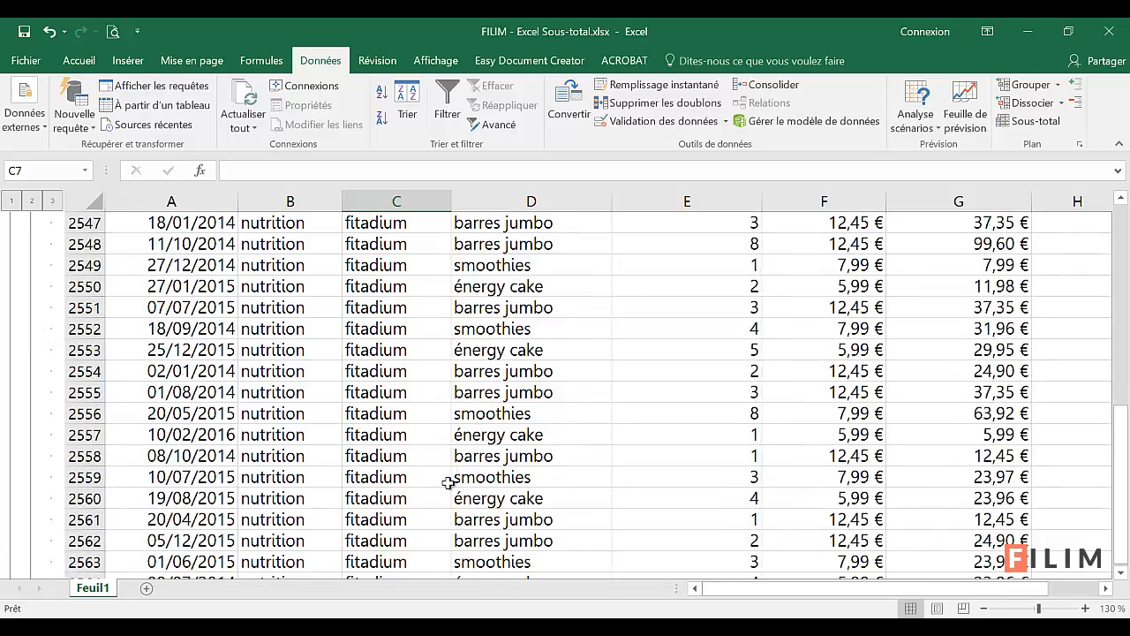
scroll(451, 481, up, 20)
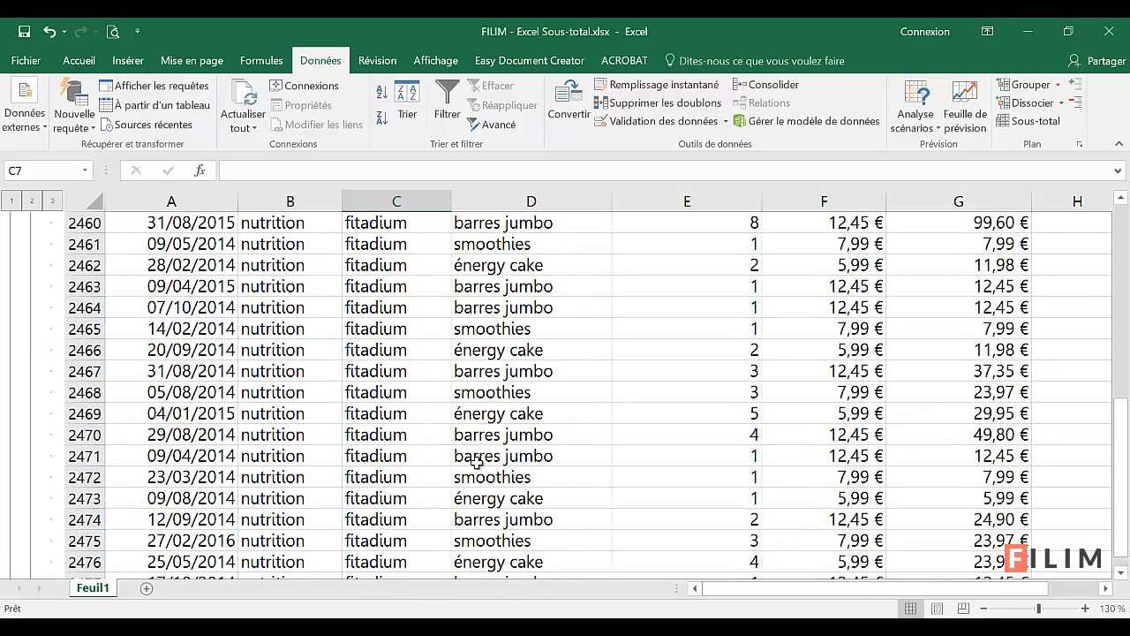
scroll(479, 461, up, 20)
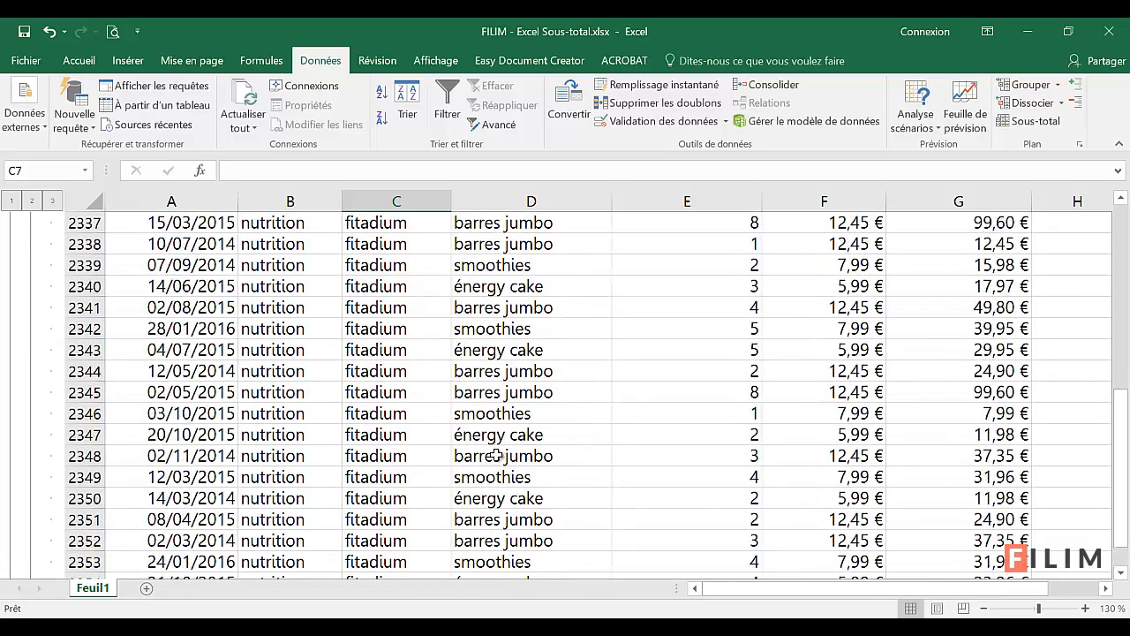
scroll(508, 455, up, 14)
drag(1115, 411, 1114, 373)
scroll(749, 399, up, 20)
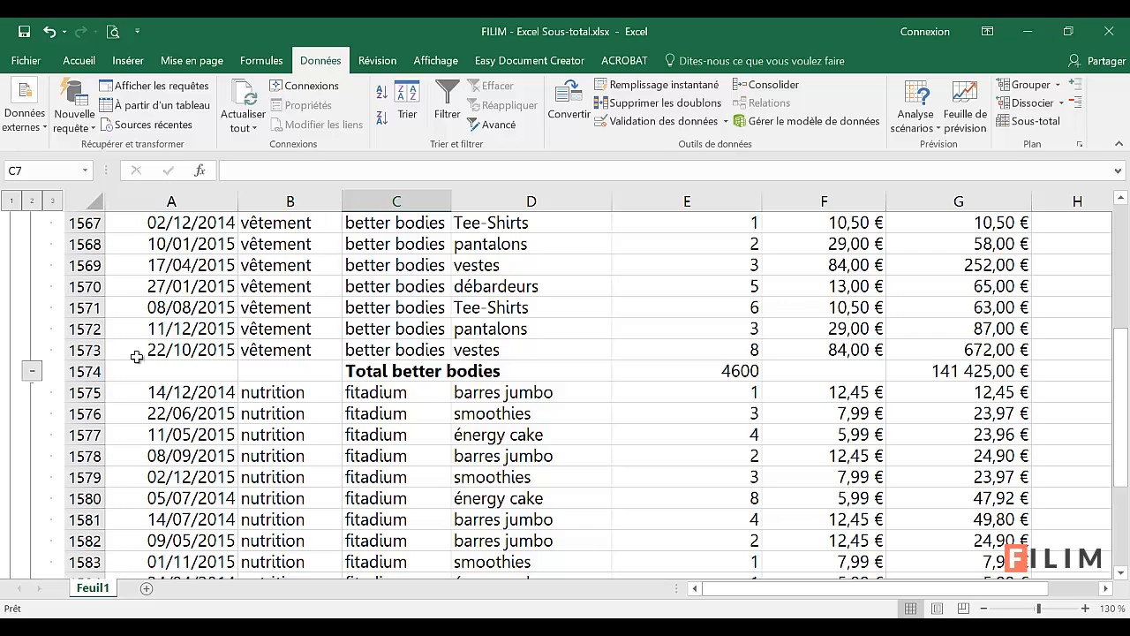
- Examine the better bodies subtotal row inserted between the two suppliers, including its Quantité vendue and total formulas
click(86, 350)
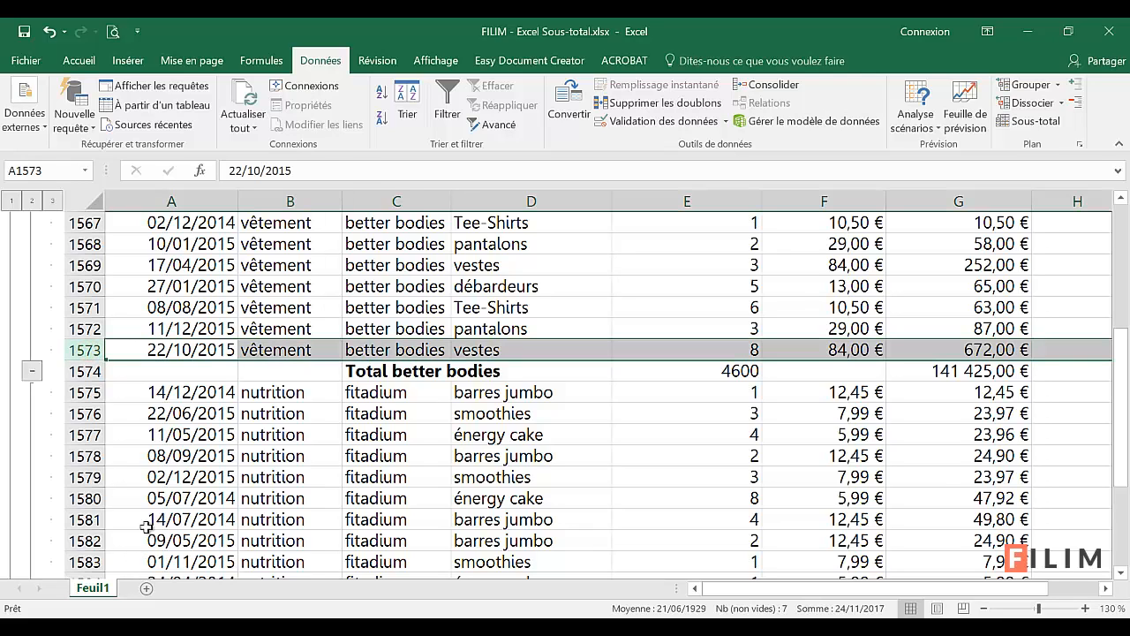
click(86, 392)
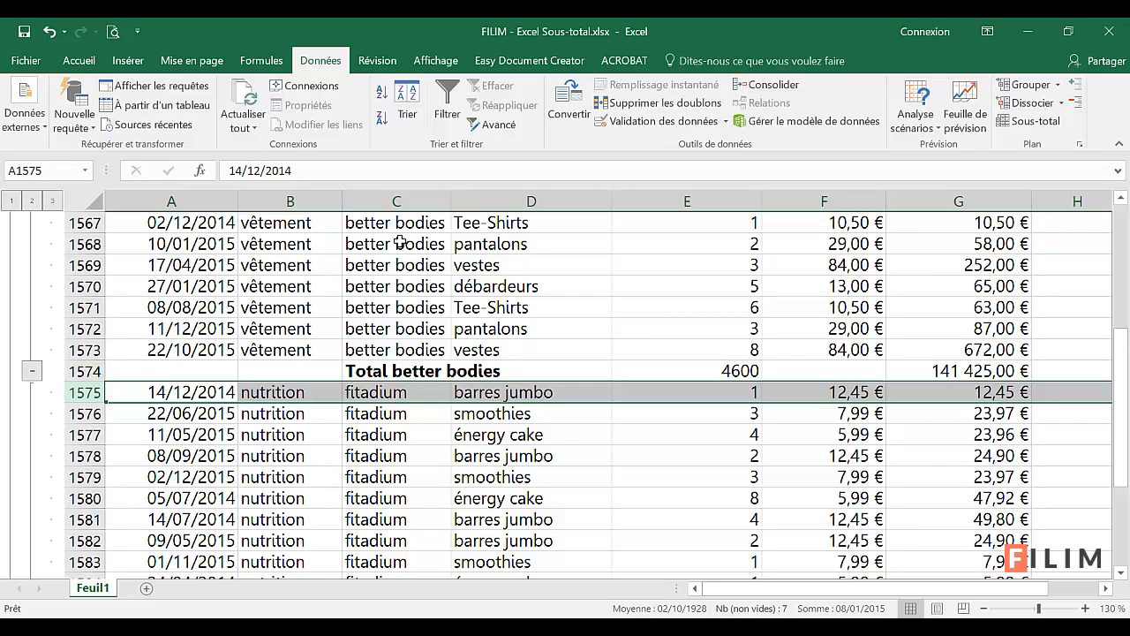
click(88, 371)
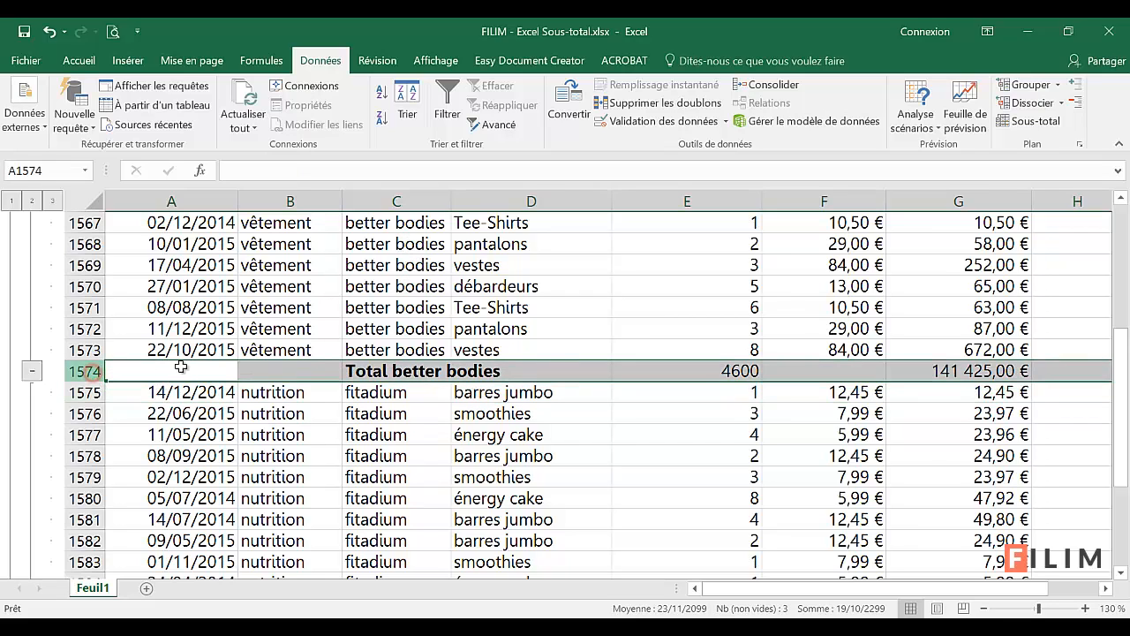
click(688, 371)
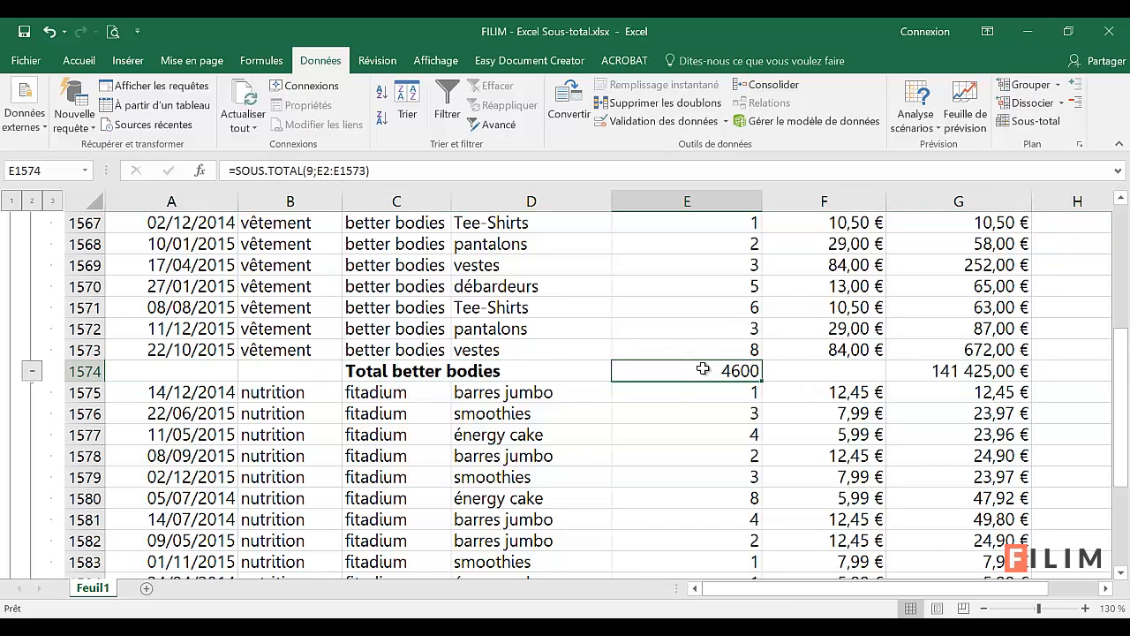
click(938, 369)
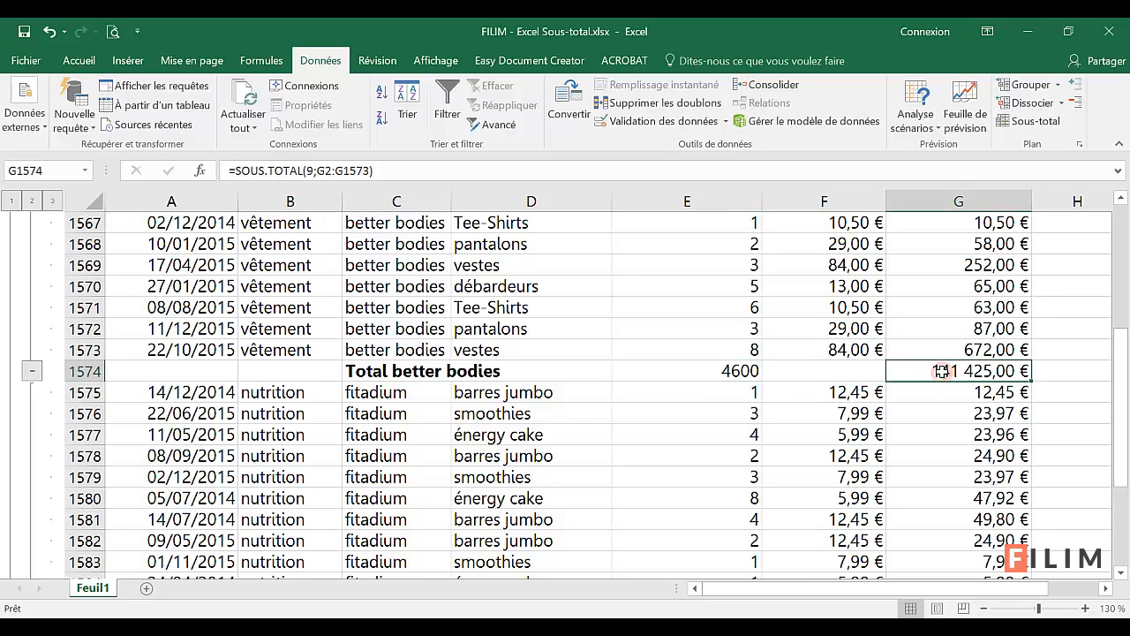
click(694, 371)
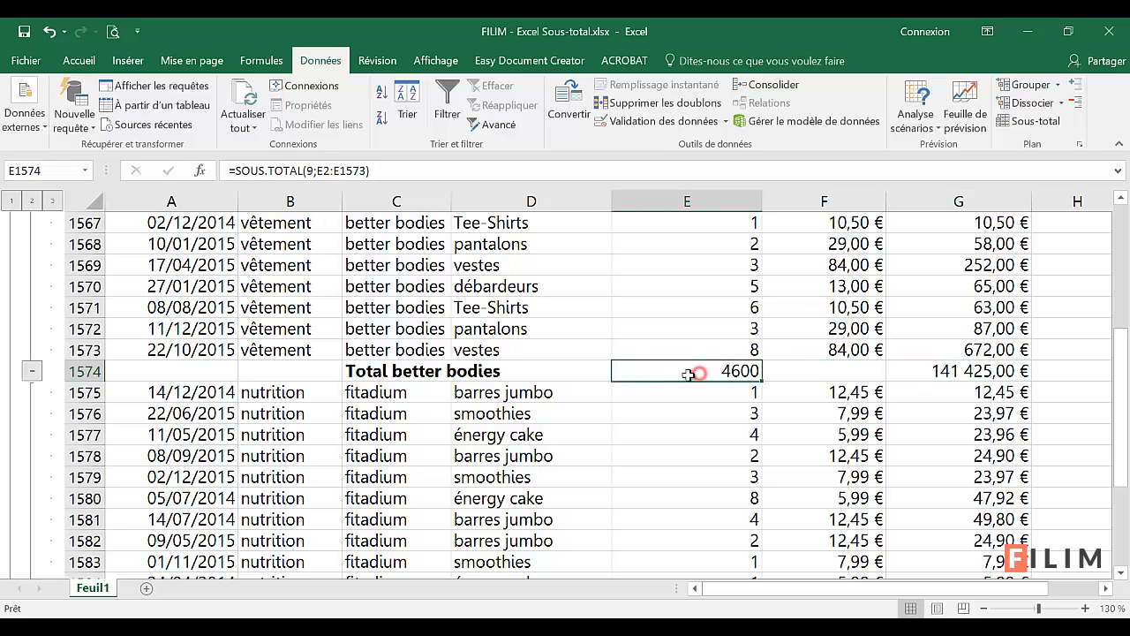
- Compare the outline's supplier totals, full detail and grand total levels, ending with the supplier totals displayed
click(31, 201)
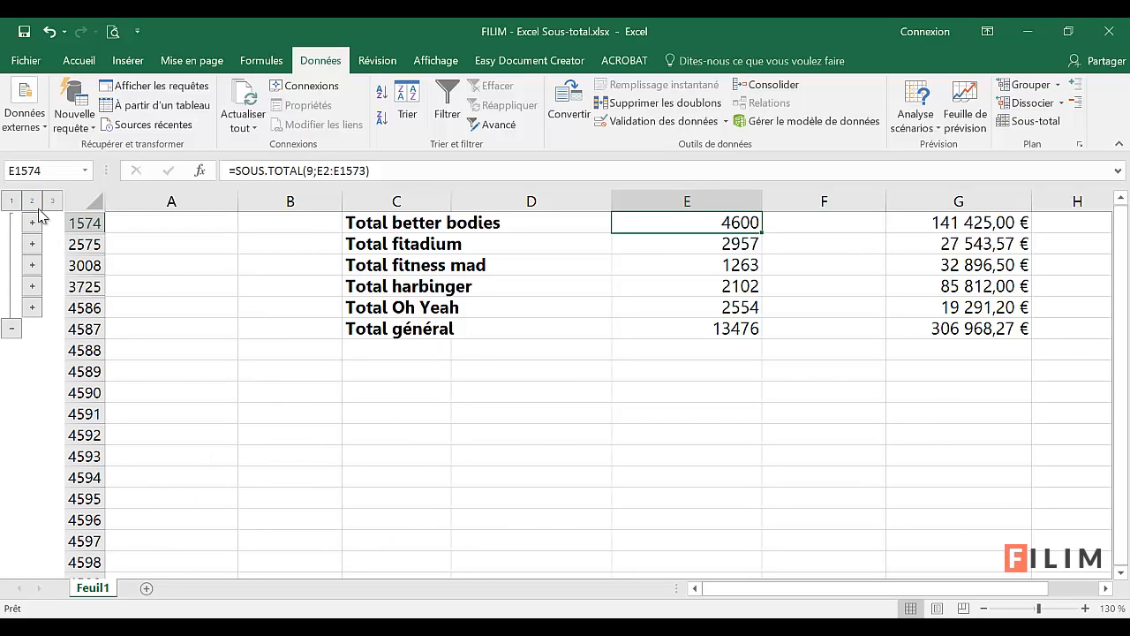
scroll(220, 372, up, 1)
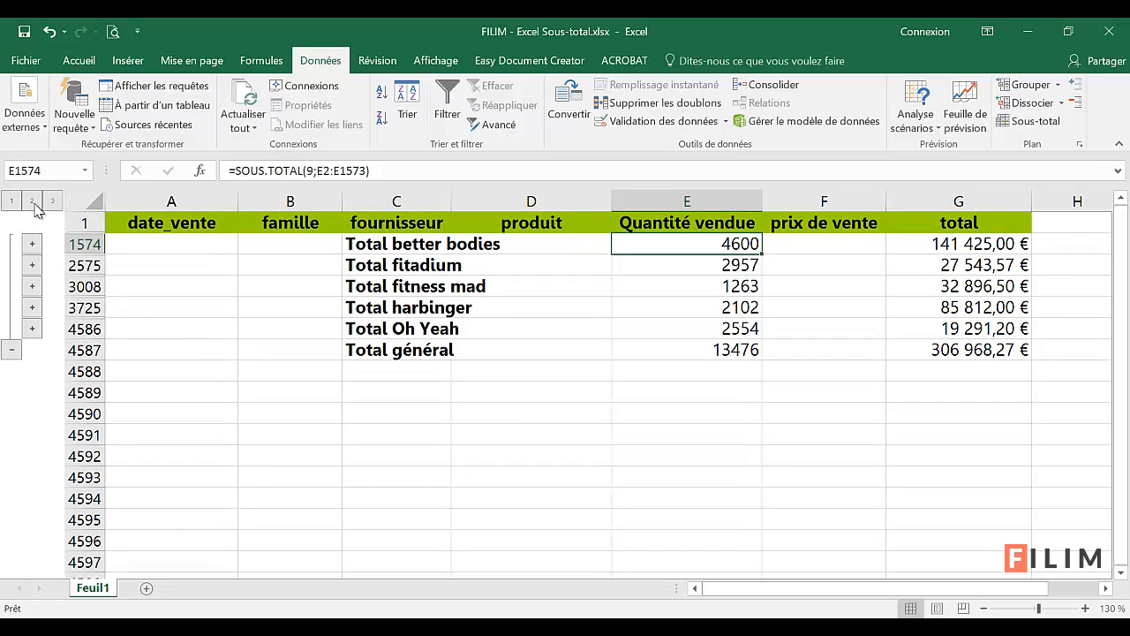
click(53, 202)
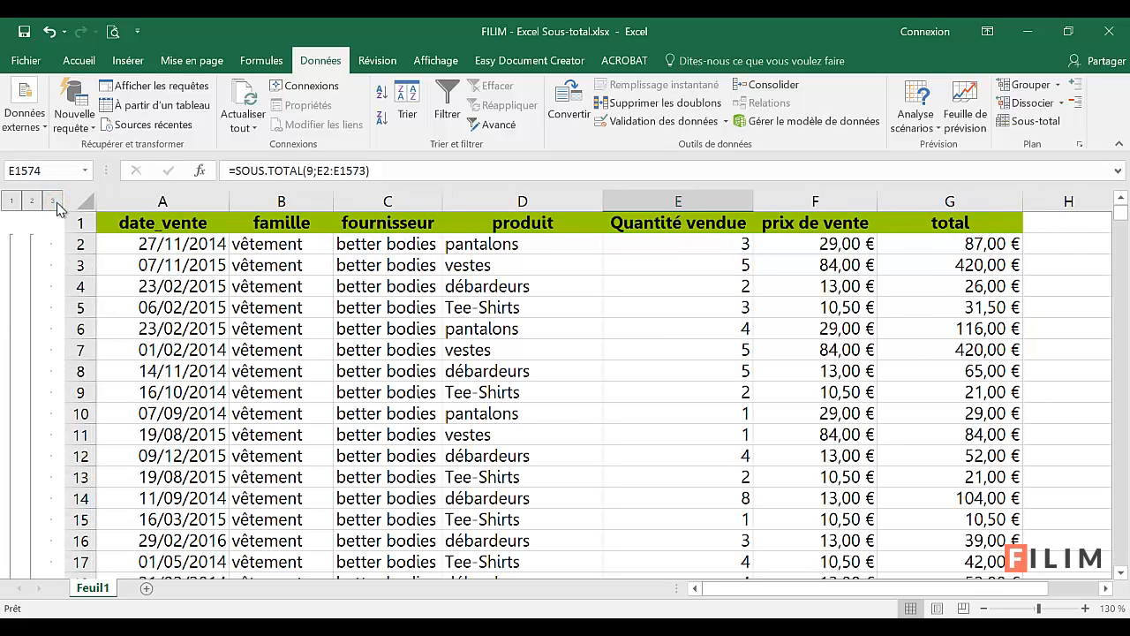
click(32, 202)
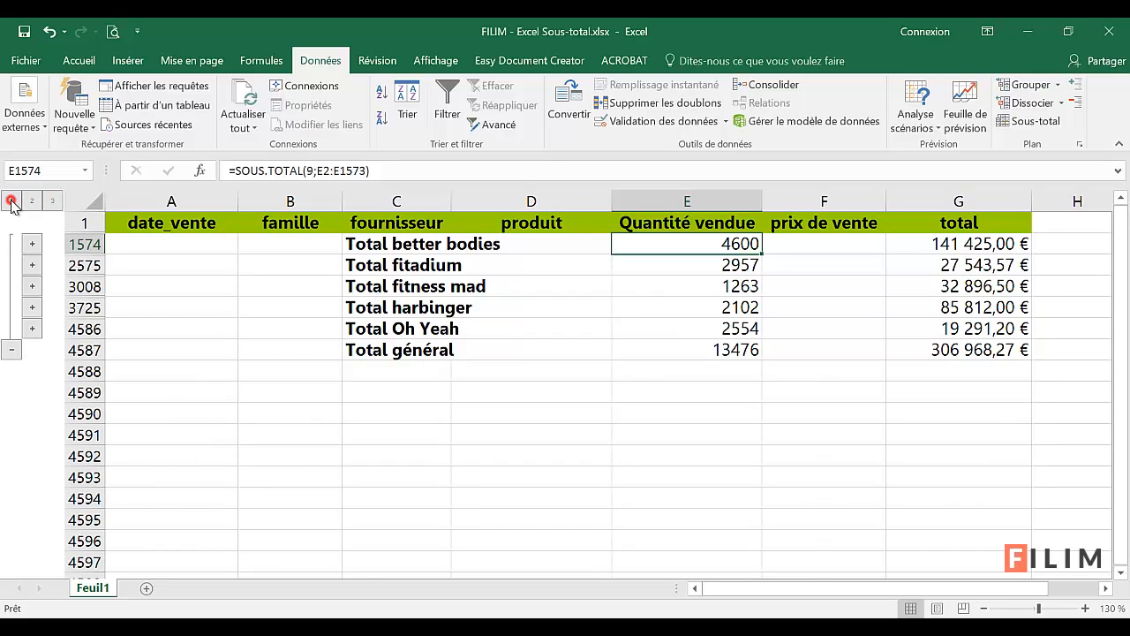
click(12, 202)
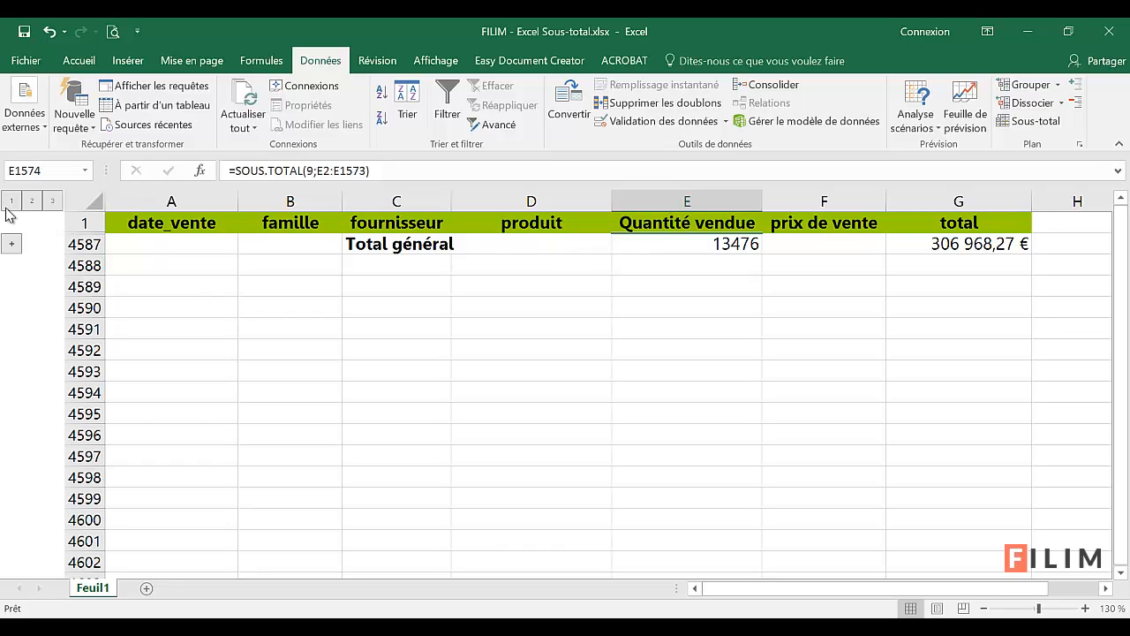
click(12, 243)
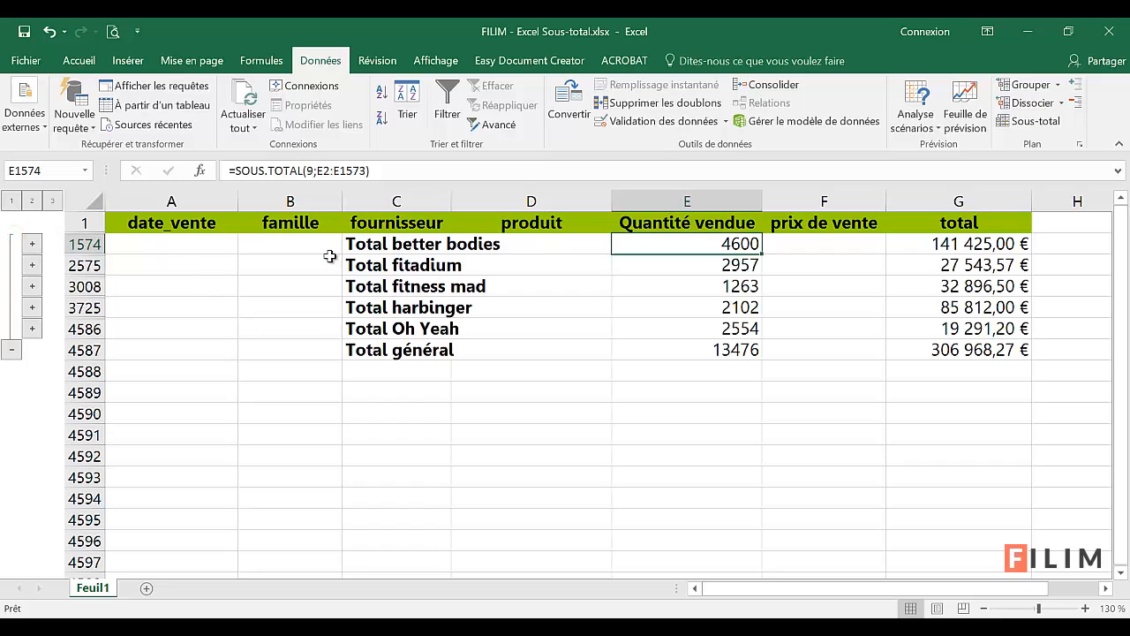
- Select a cell inside the subtotaled table and remove all subtotals from it
click(572, 307)
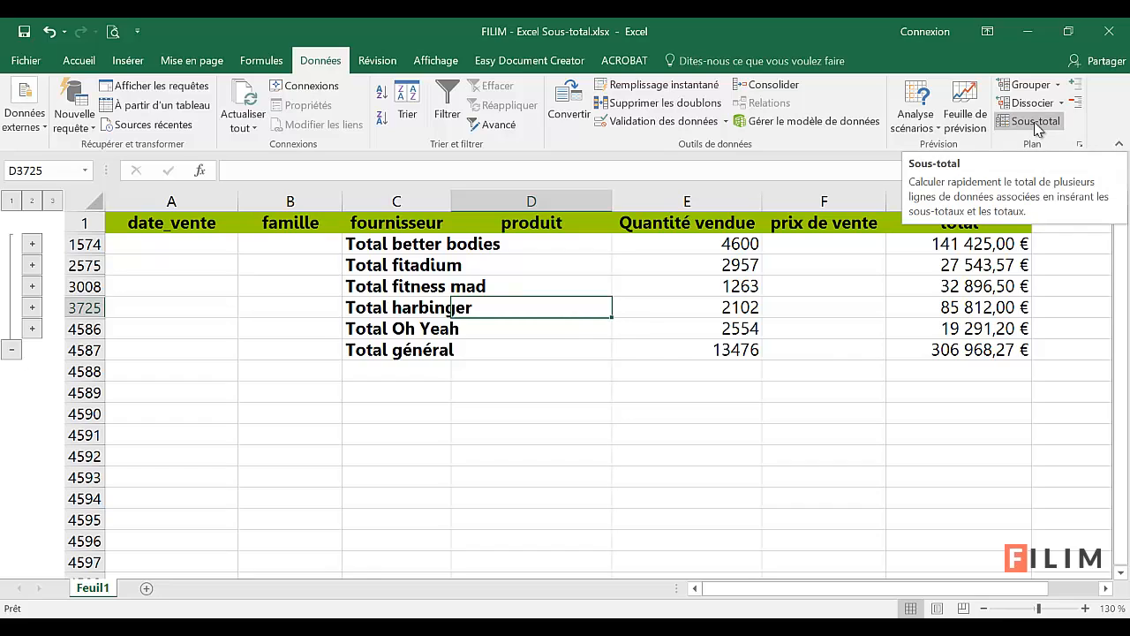
click(809, 449)
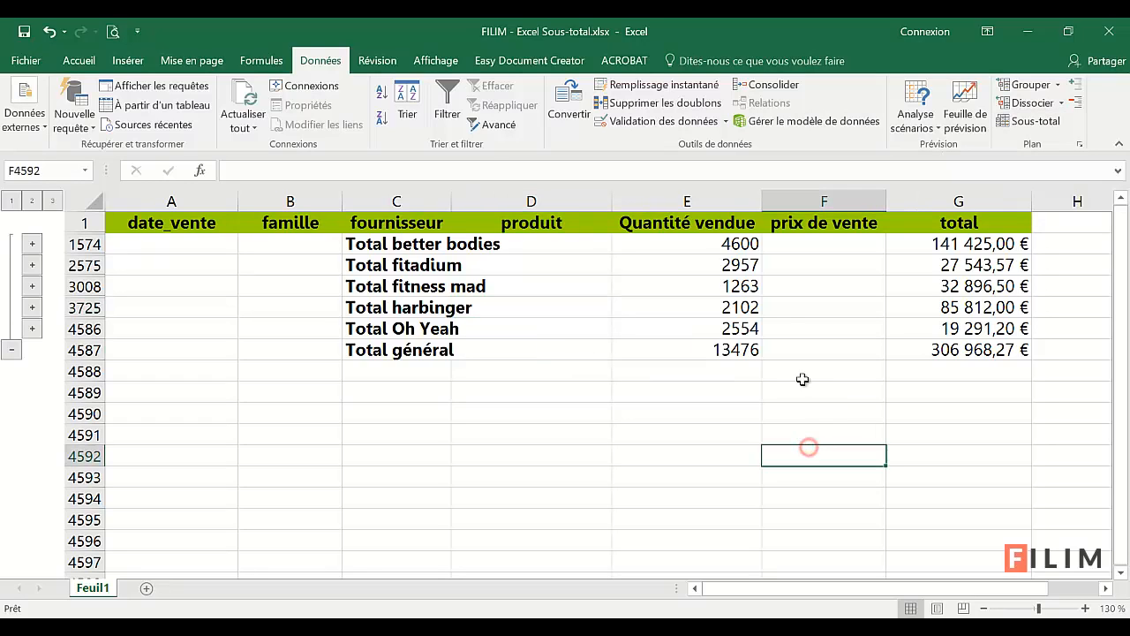
click(698, 283)
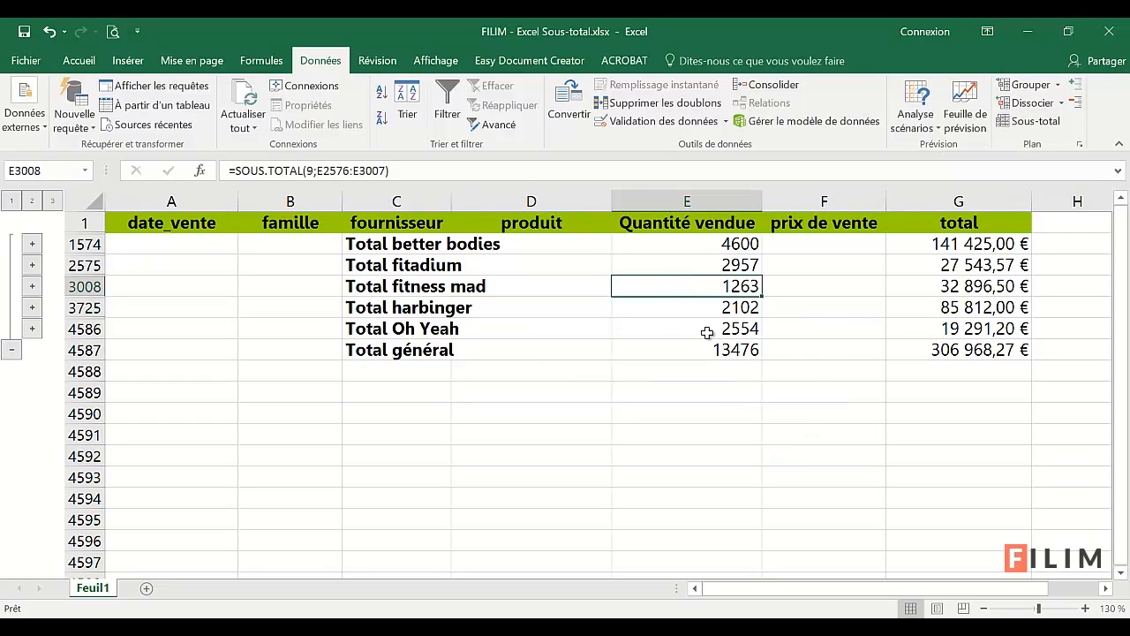
click(795, 480)
click(664, 291)
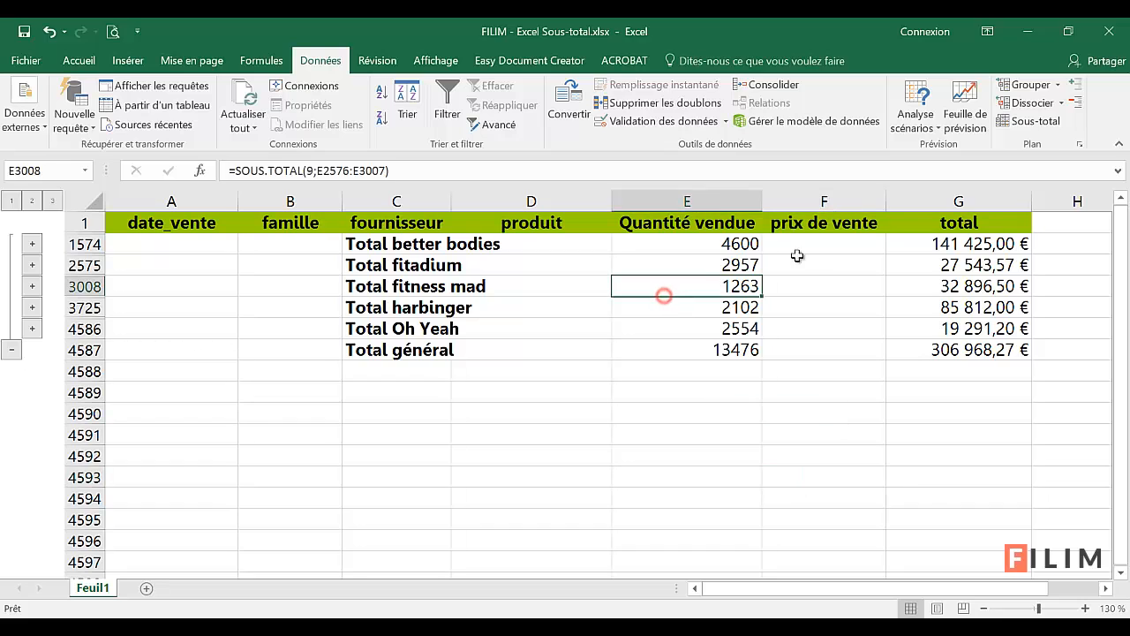
click(1030, 125)
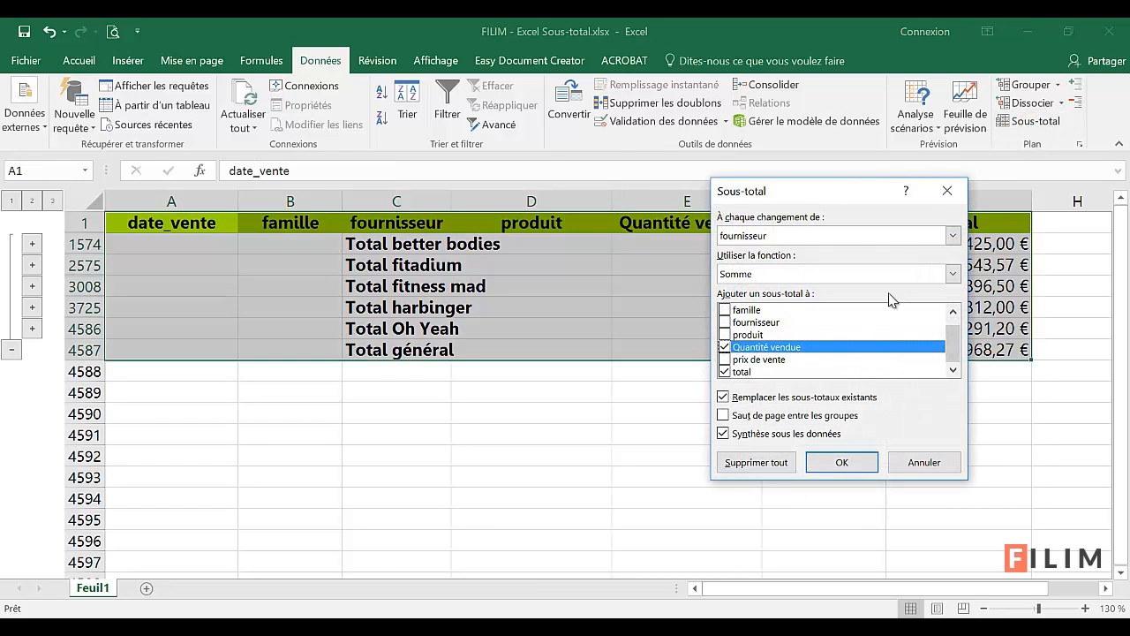
click(765, 464)
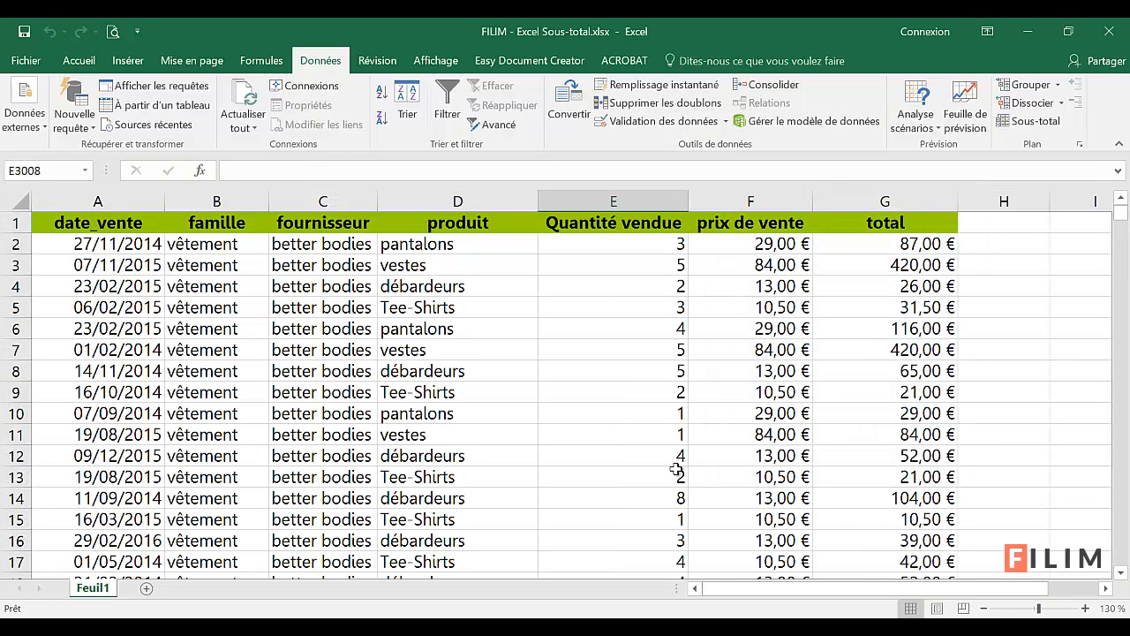
click(576, 399)
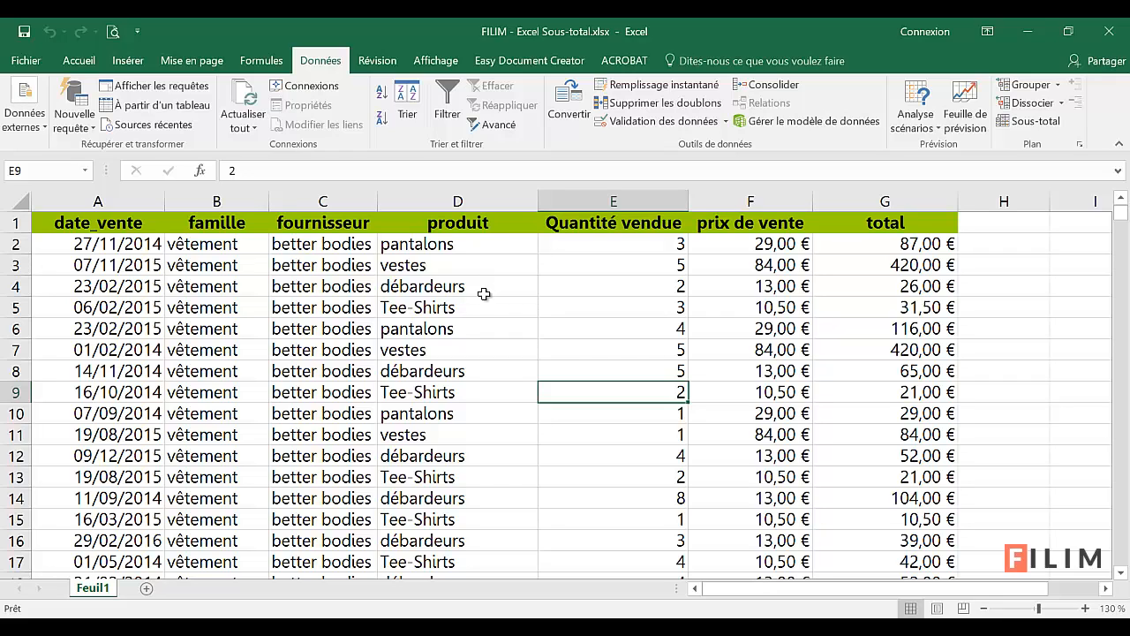
- Sort the sales table by produit from A to Z and look down the reordered rows
right_click(501, 347)
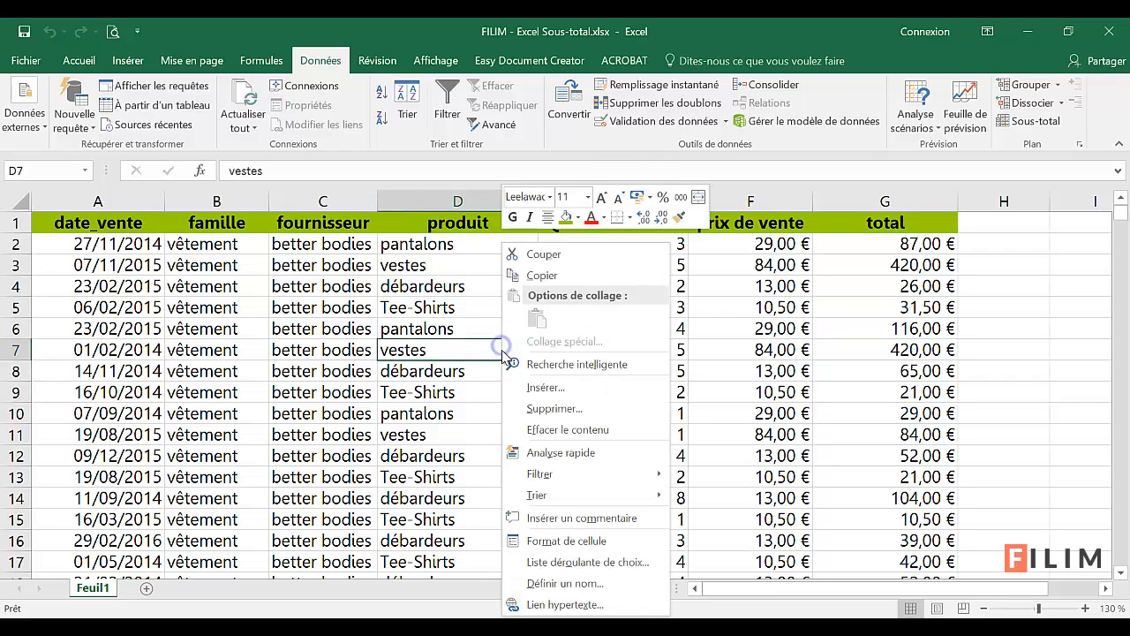
mouse_move(612, 500)
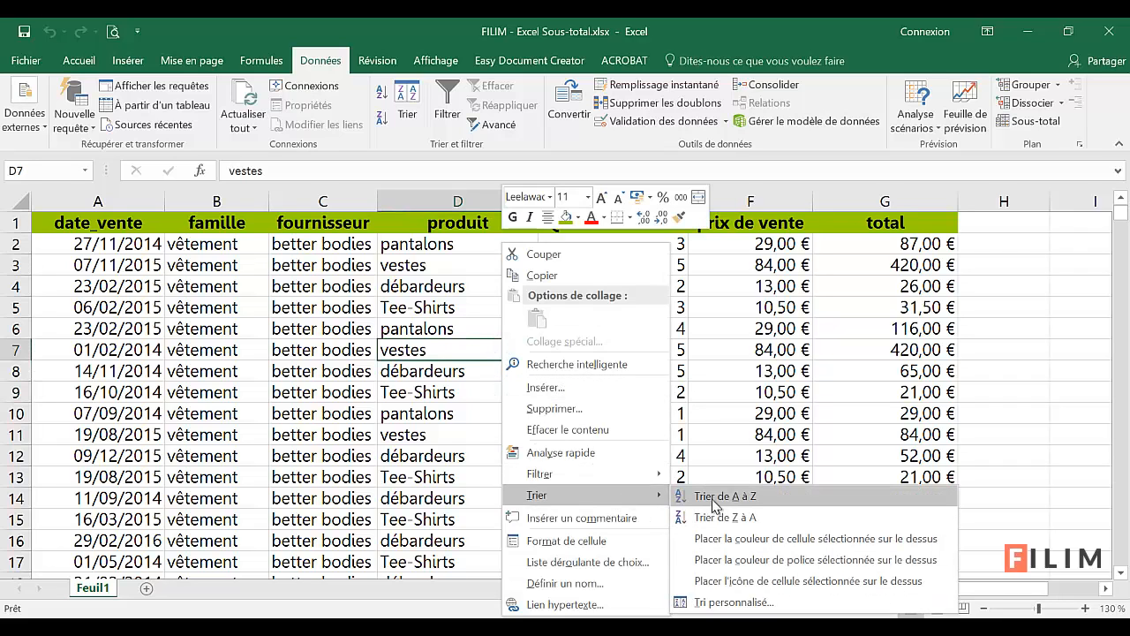
click(716, 497)
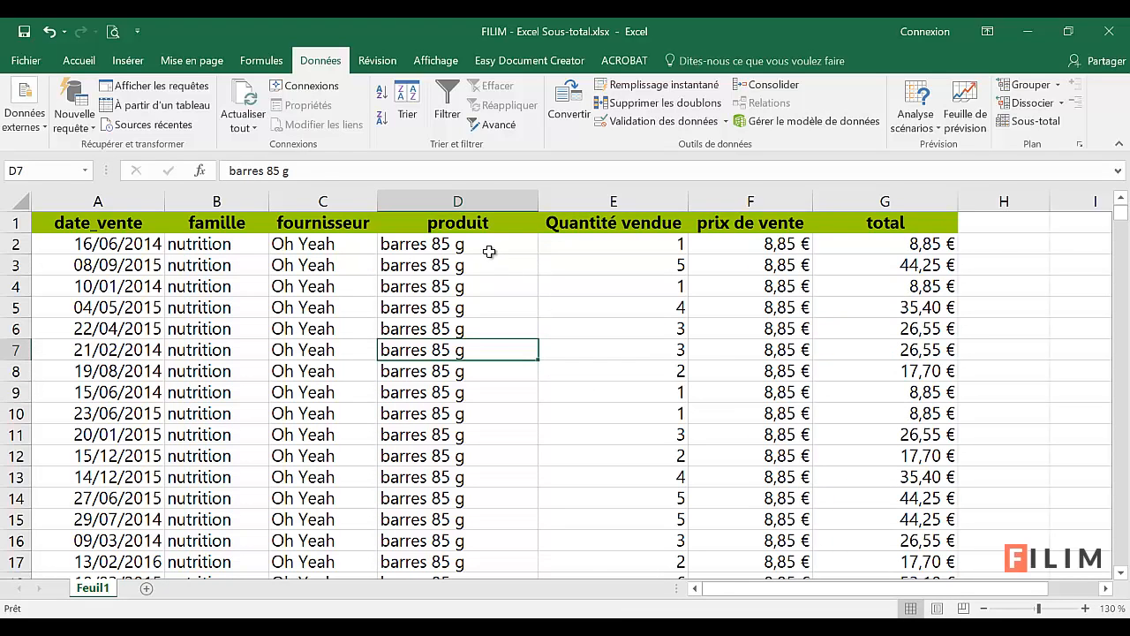
scroll(495, 358, down, 4)
drag(1124, 222, 1034, 270)
- Add subtotals using Moyenne on total only at each change of produit, and collapse the outline to the product averages
click(590, 350)
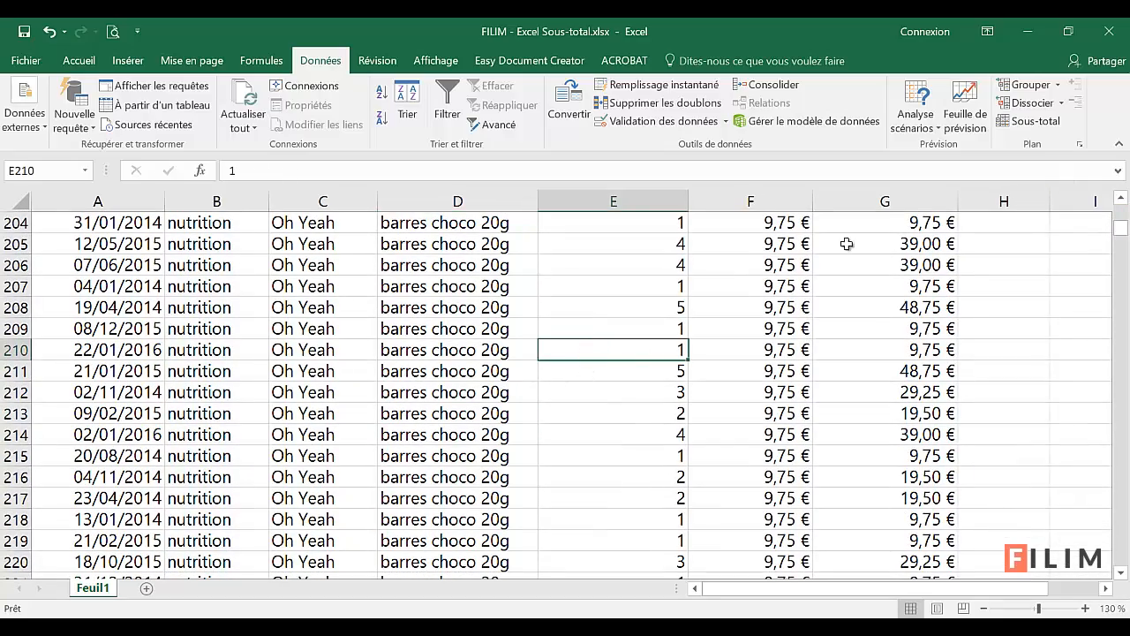
click(319, 60)
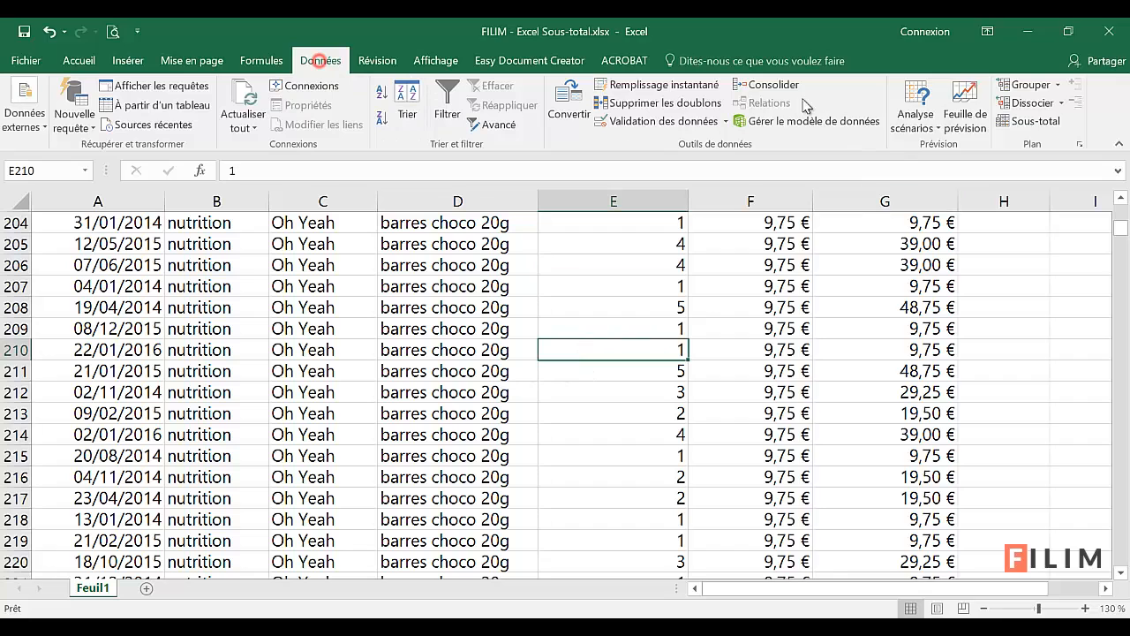
click(1035, 121)
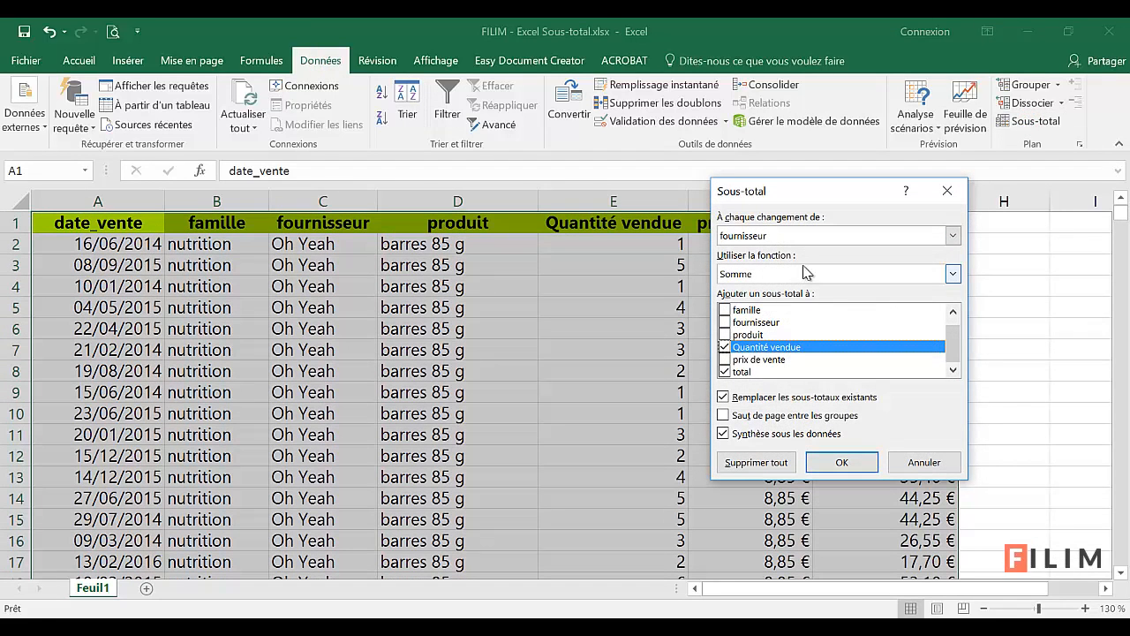
click(813, 239)
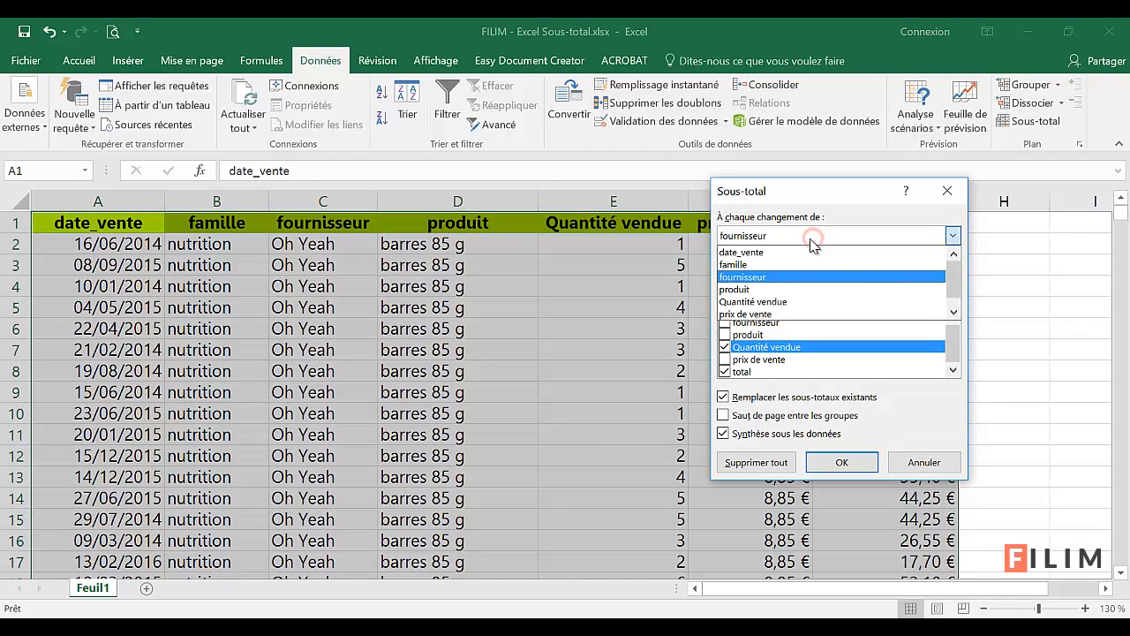
click(760, 292)
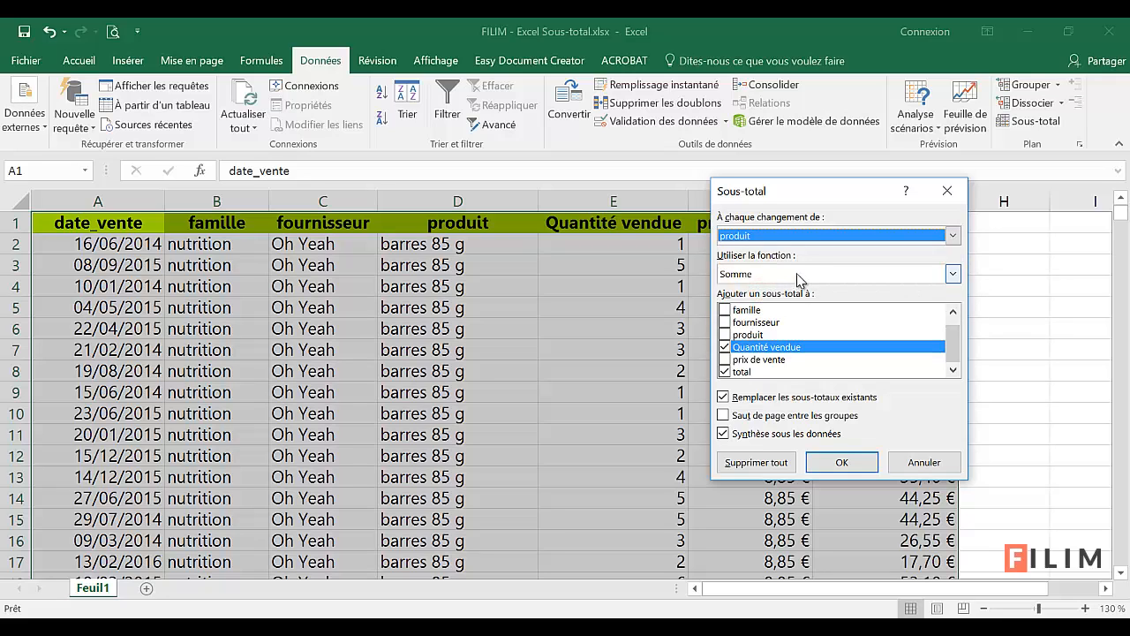
click(797, 274)
click(781, 315)
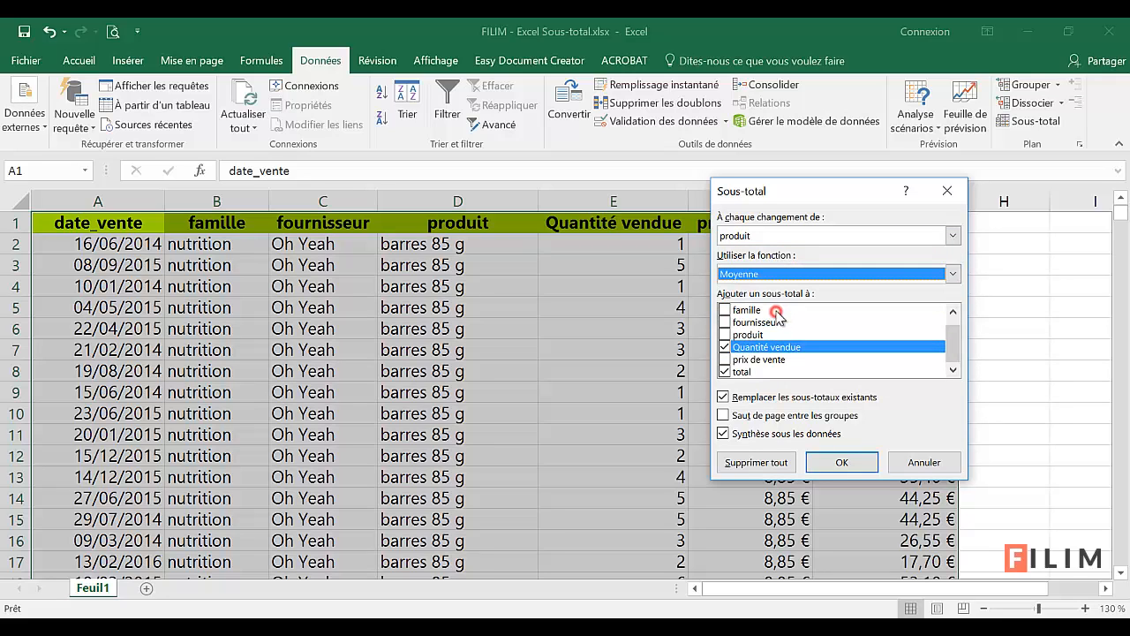
click(724, 347)
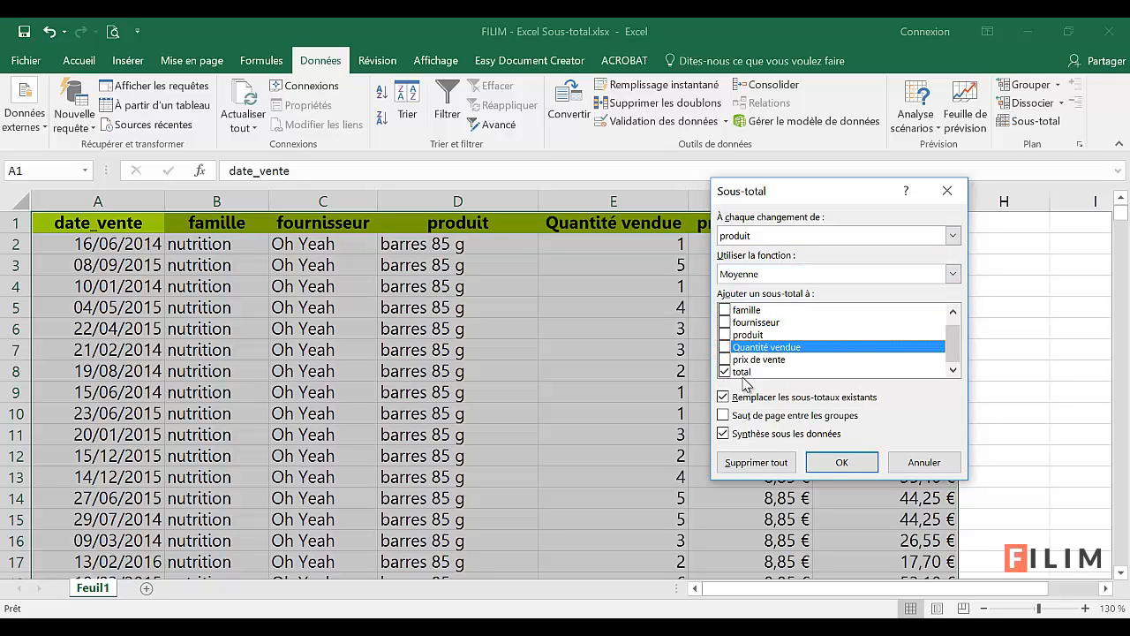
click(839, 462)
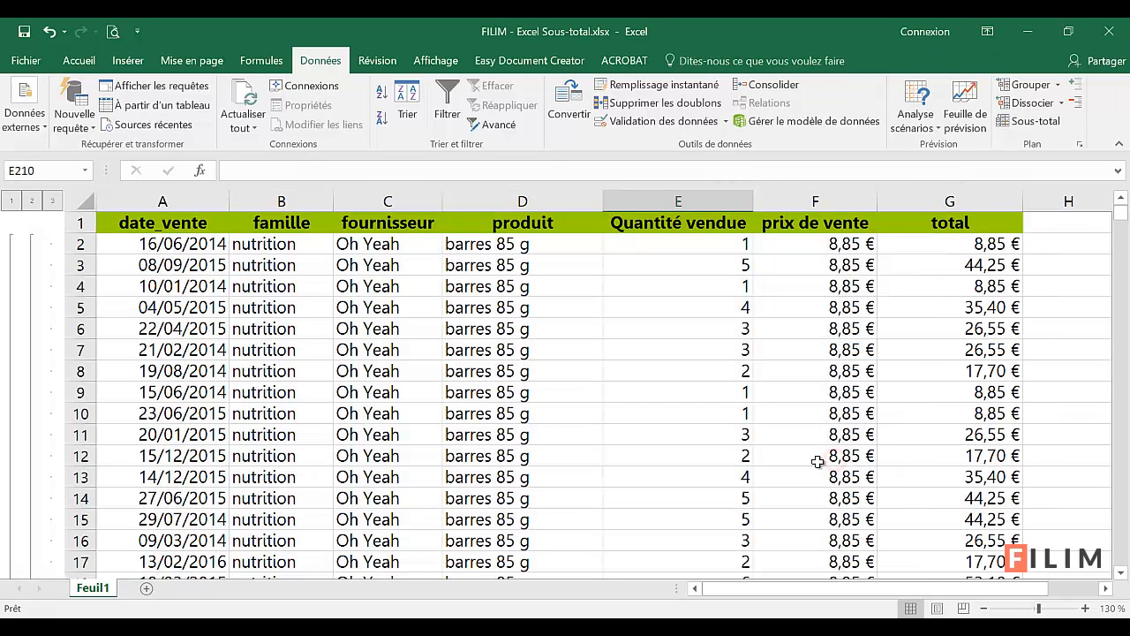
click(32, 202)
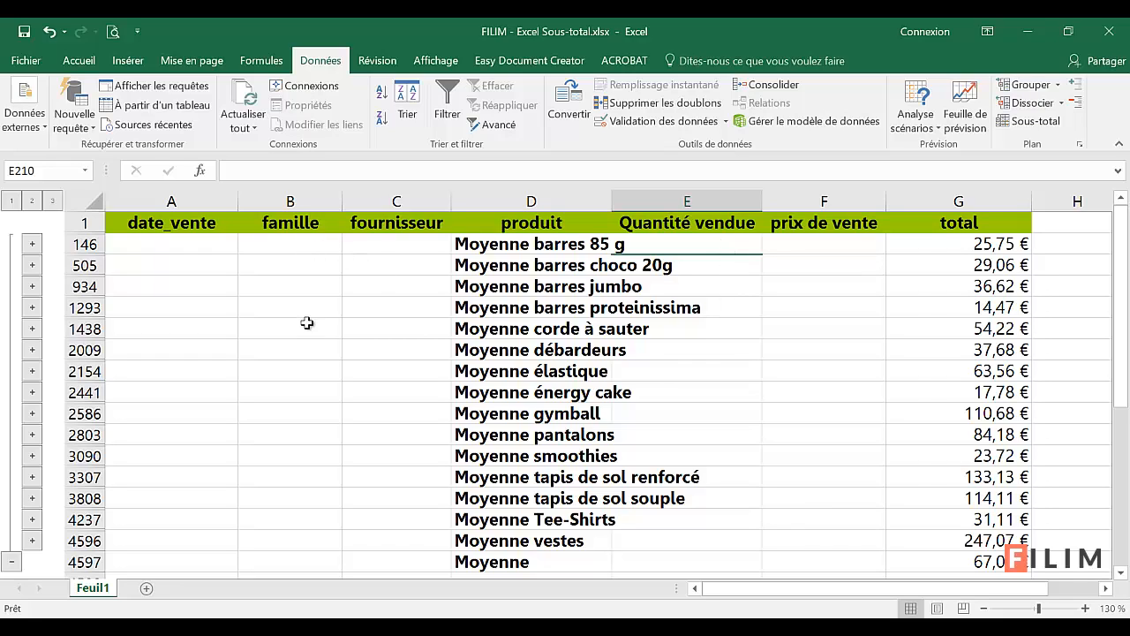
- Remove all the produit average subtotals from the table
click(634, 329)
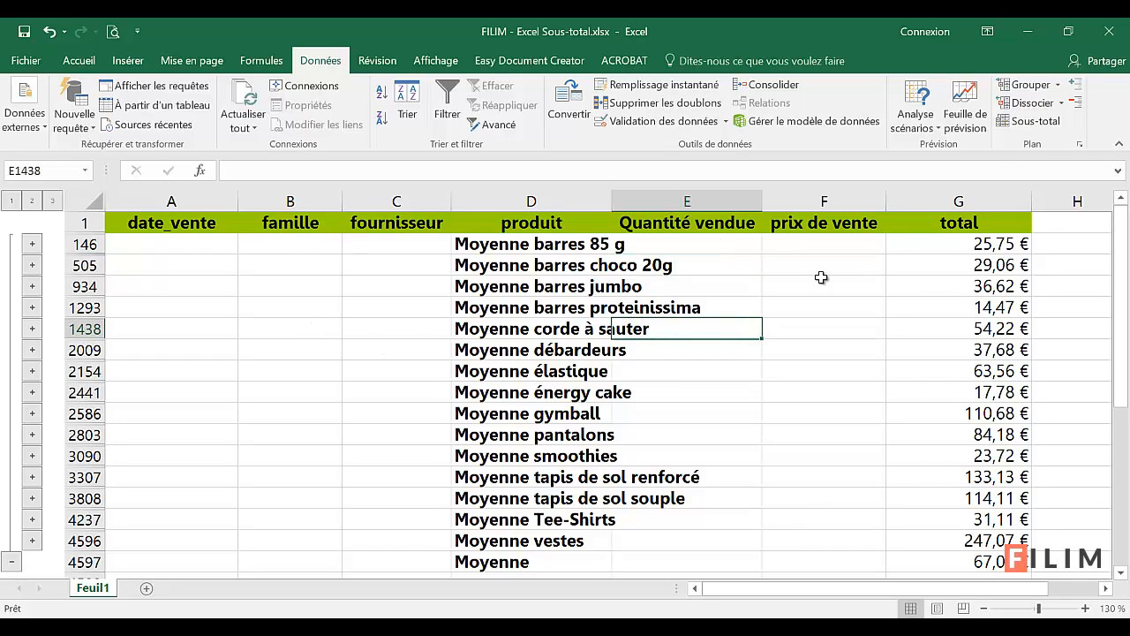
click(1024, 120)
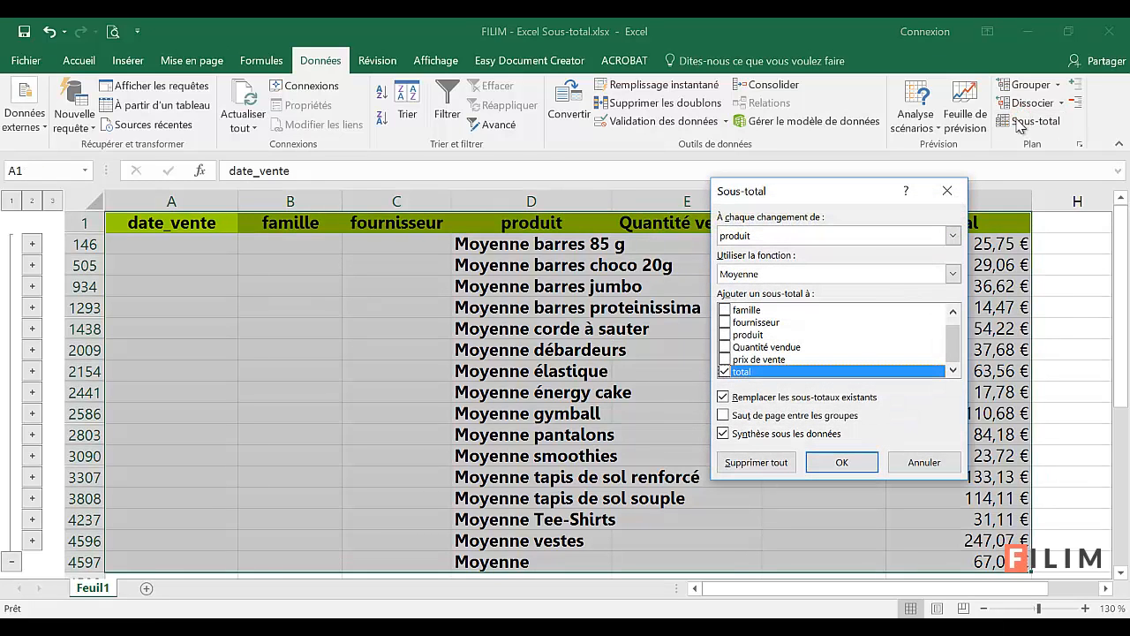
click(749, 463)
- Sort the sales table by the famille column from A to Z
click(221, 305)
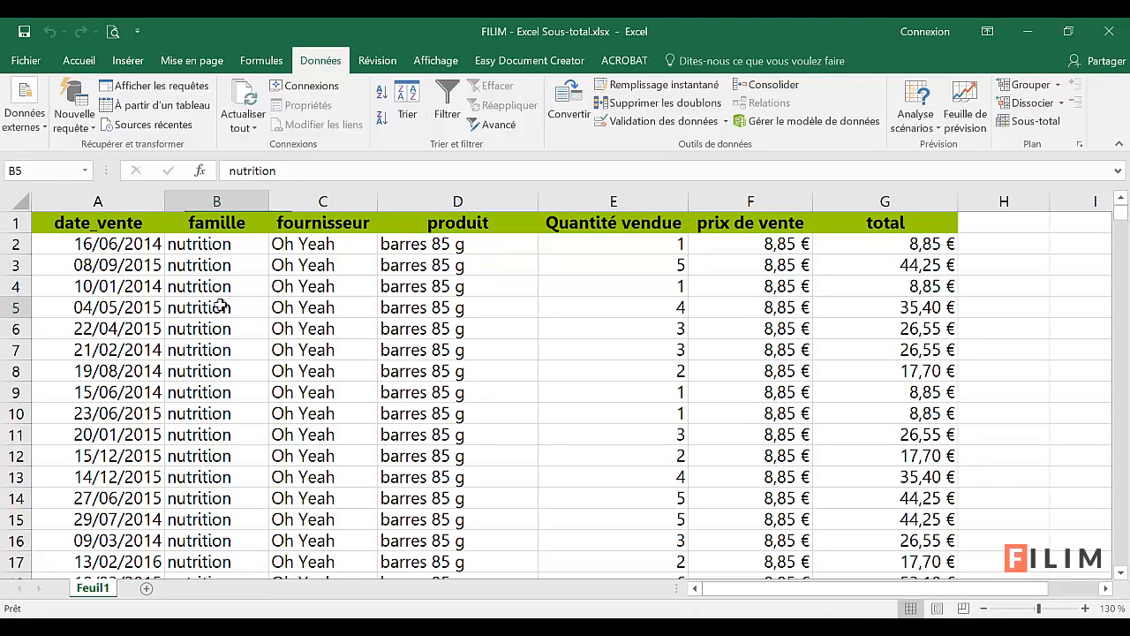
right_click(220, 306)
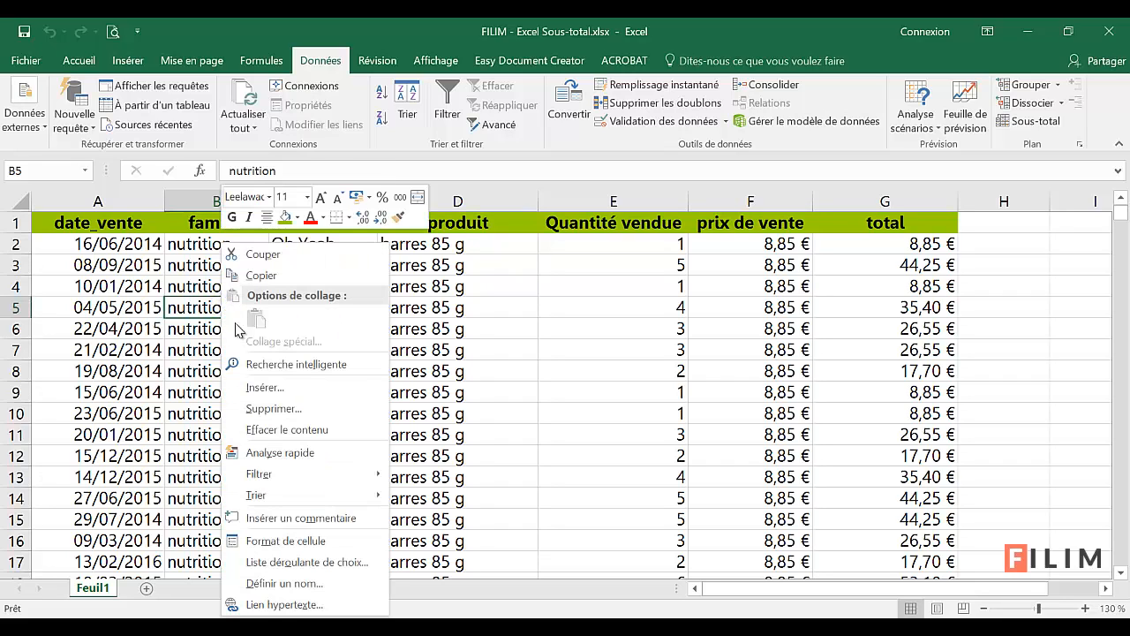
mouse_move(325, 477)
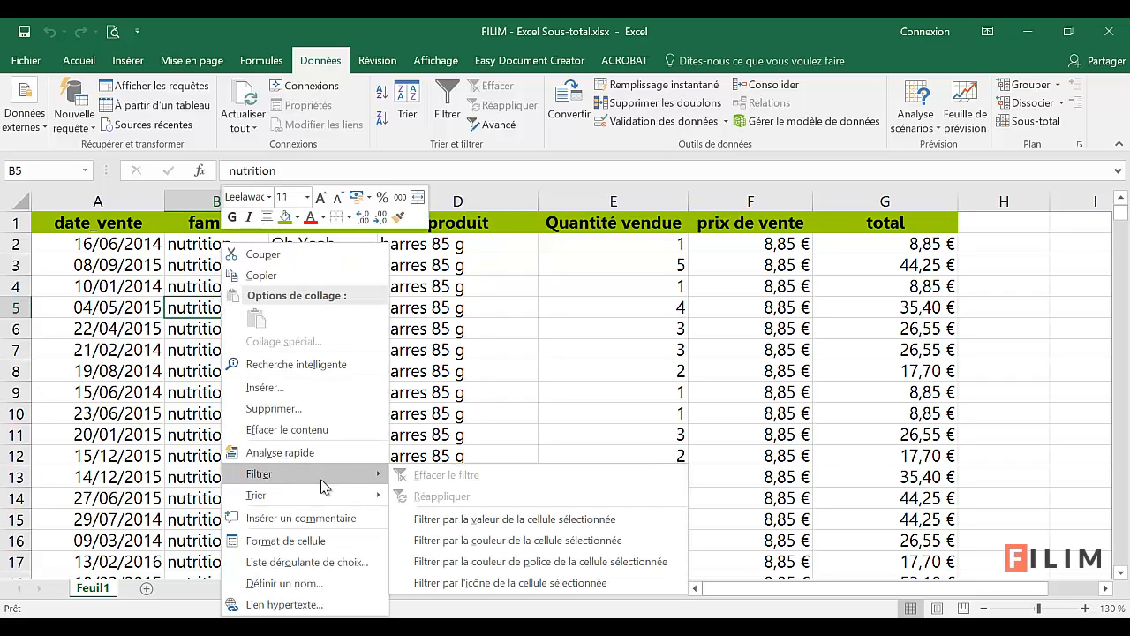
click(437, 495)
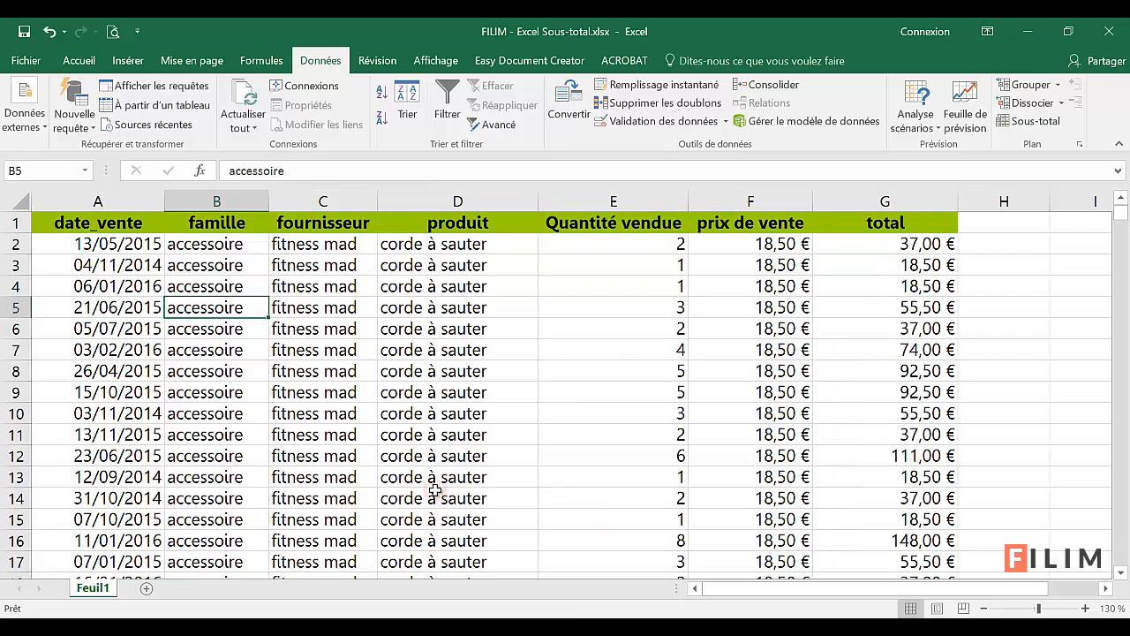
- Add subtotals using Somme on Quantité vendue only at each change of famille, and collapse the outline to the family totals
click(1018, 124)
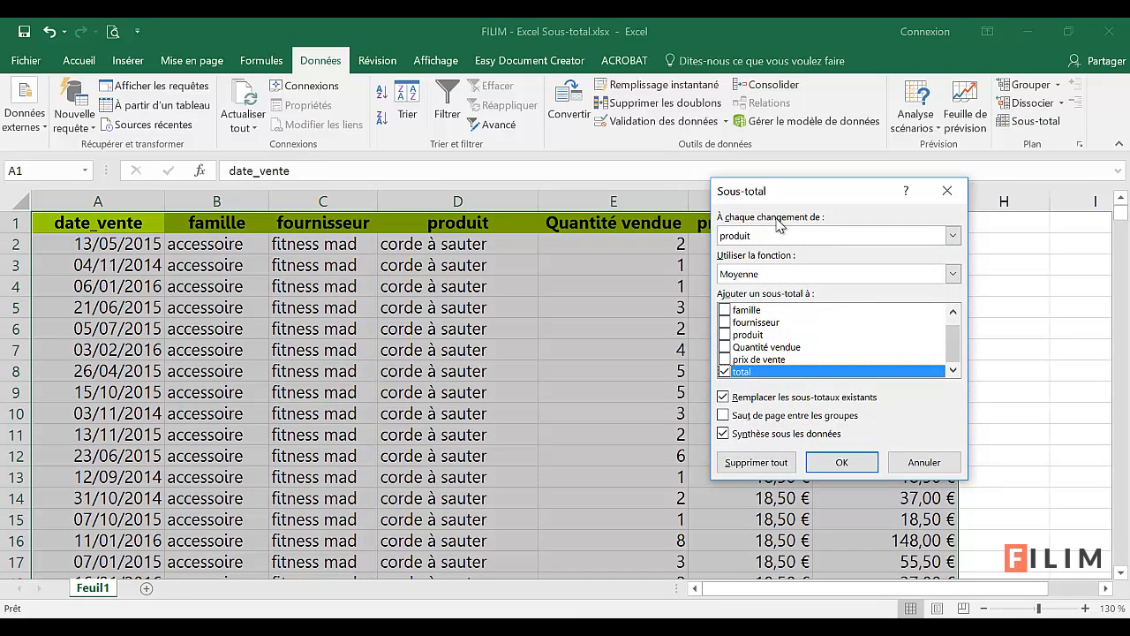
click(773, 238)
click(760, 264)
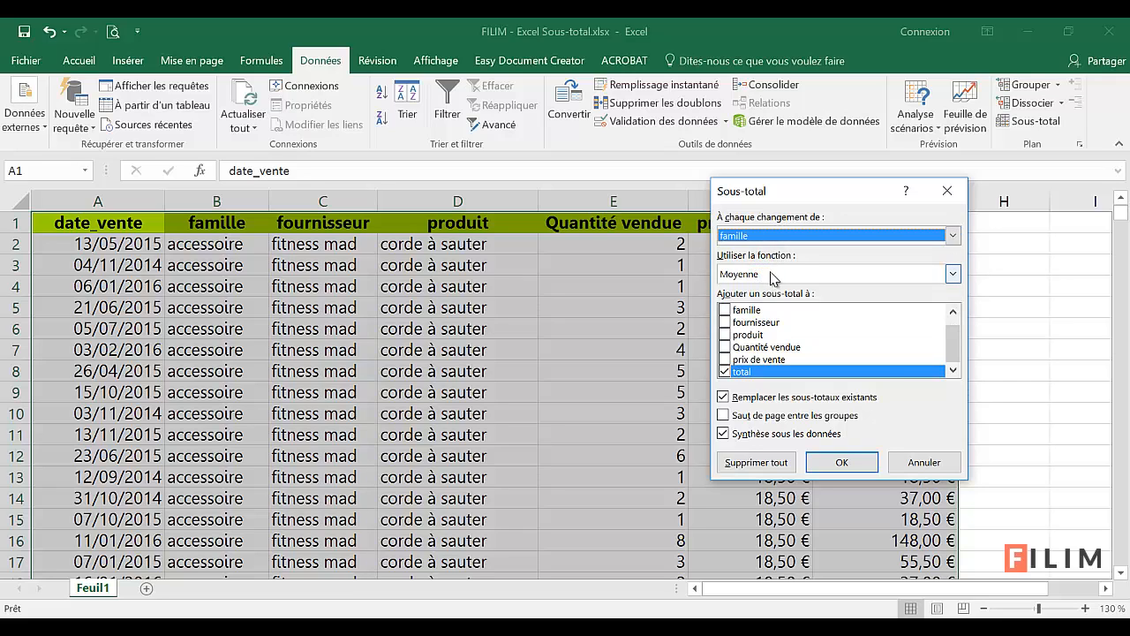
click(770, 275)
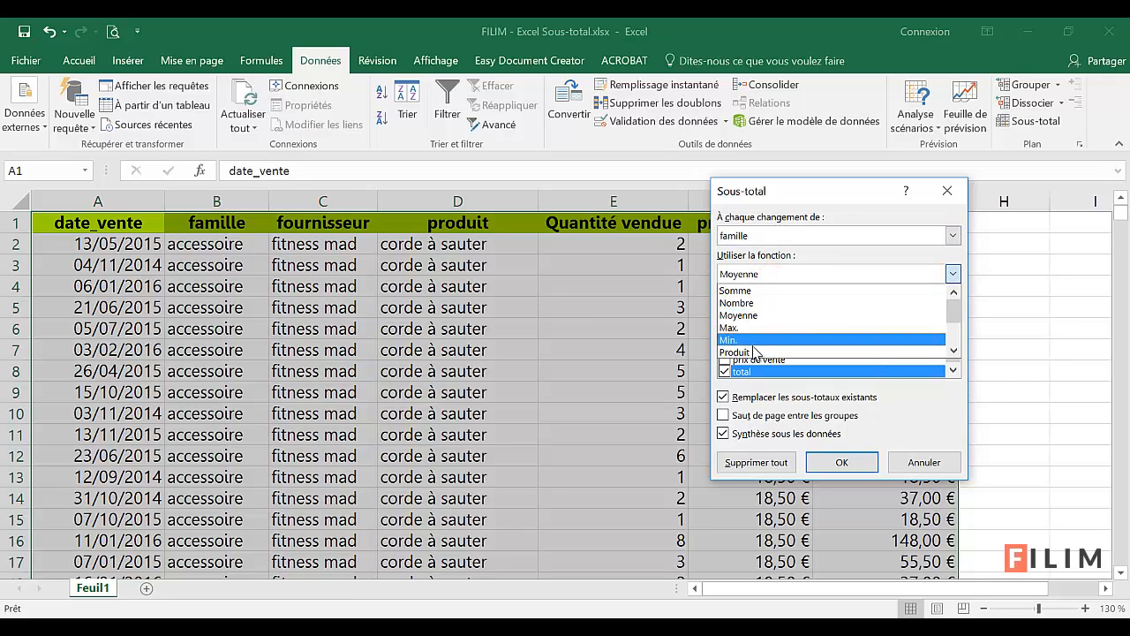
click(773, 292)
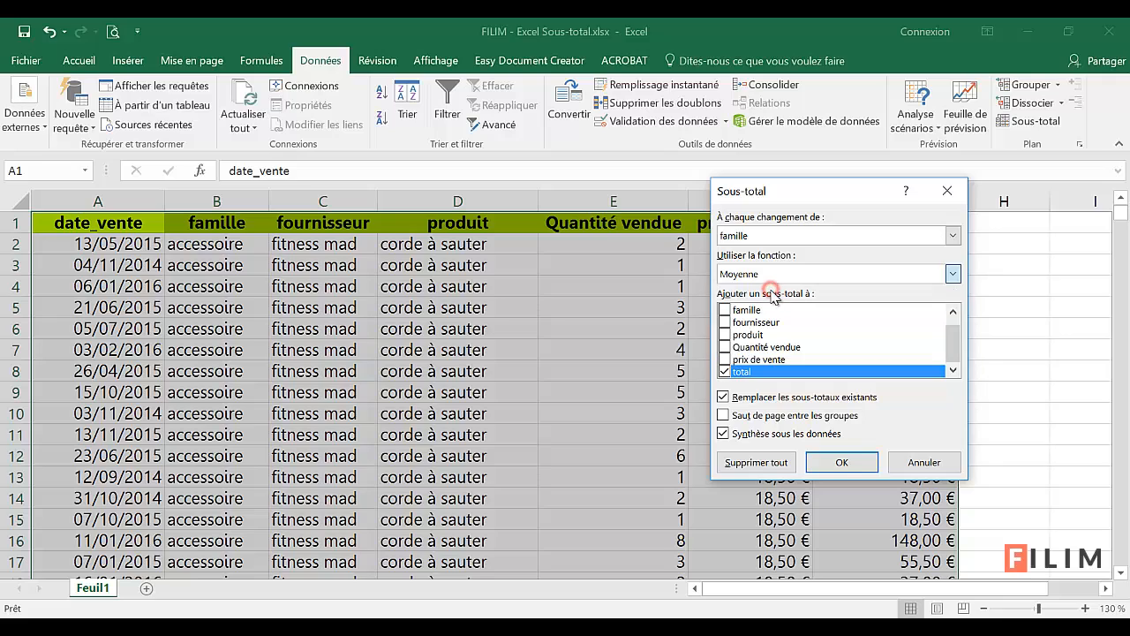
click(725, 371)
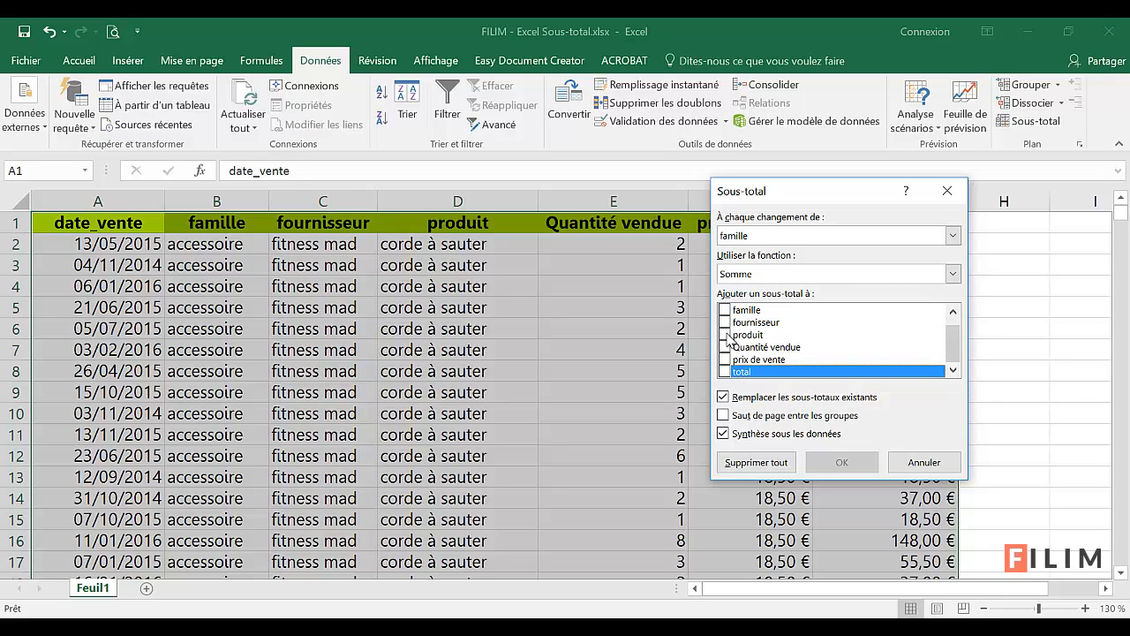
click(725, 348)
click(839, 465)
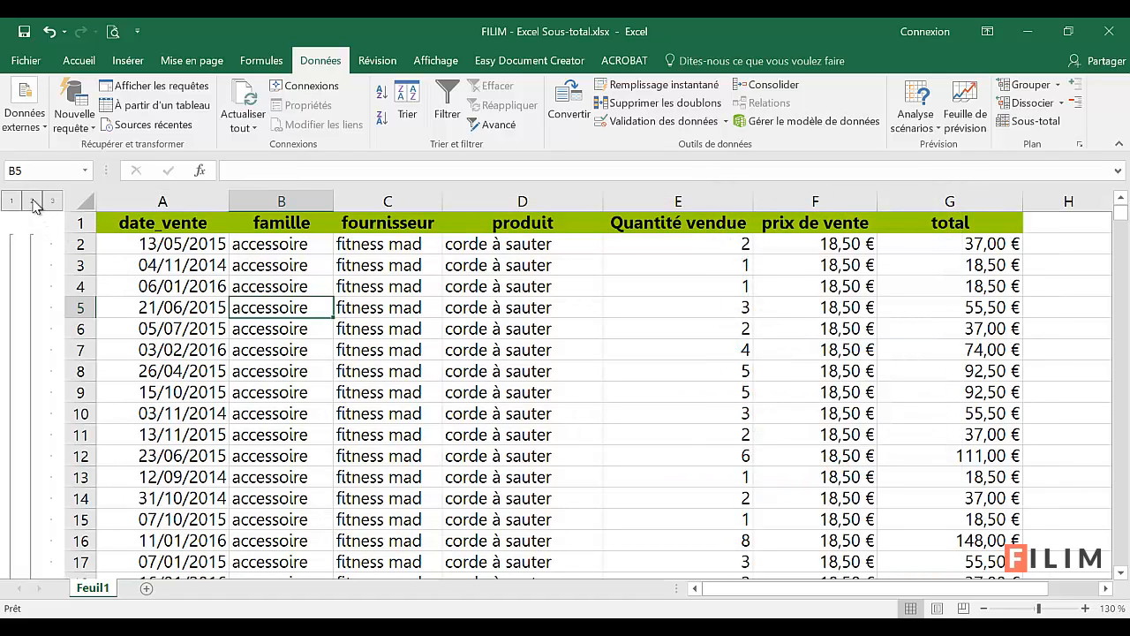
click(31, 201)
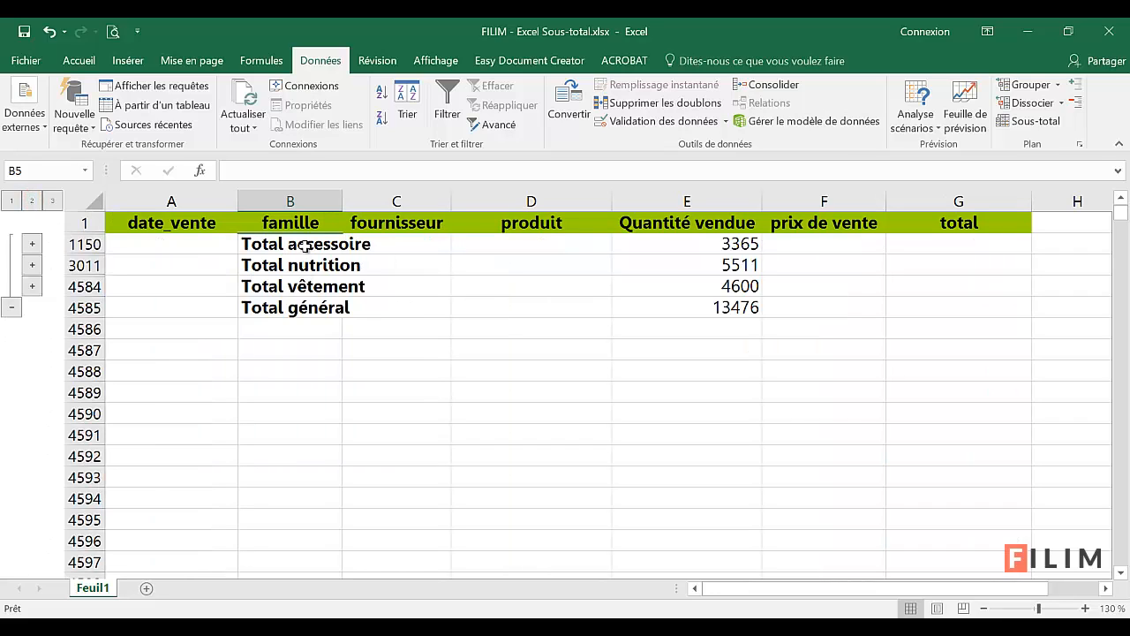
- Check the nutrition subtotal's Quantité vendue formula and remove all the famille subtotals from the table
click(698, 268)
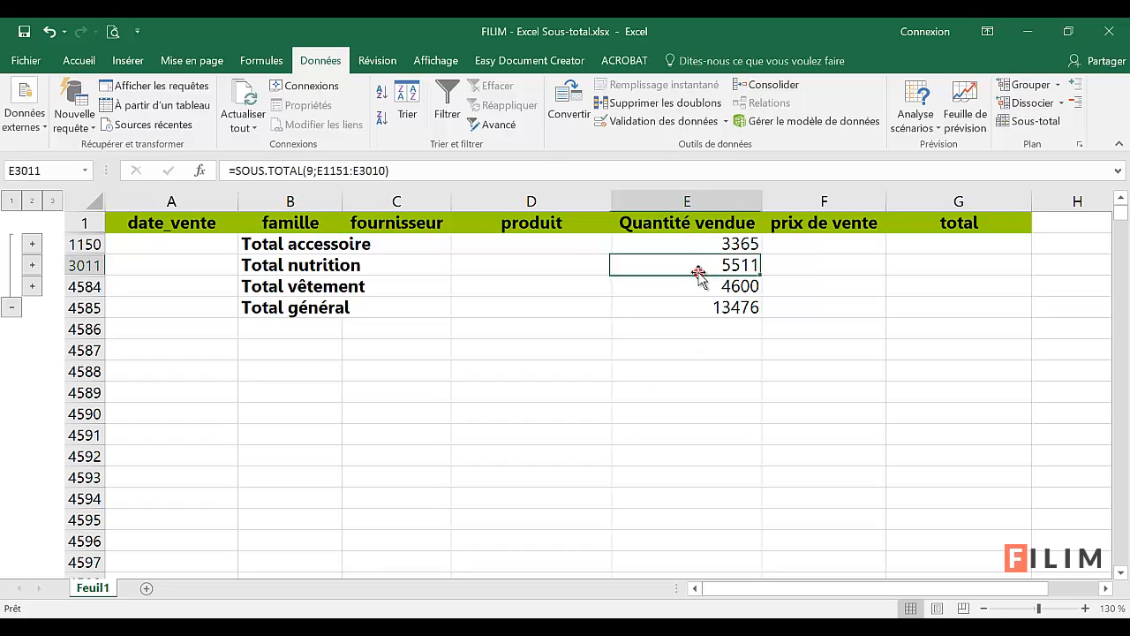
click(1035, 123)
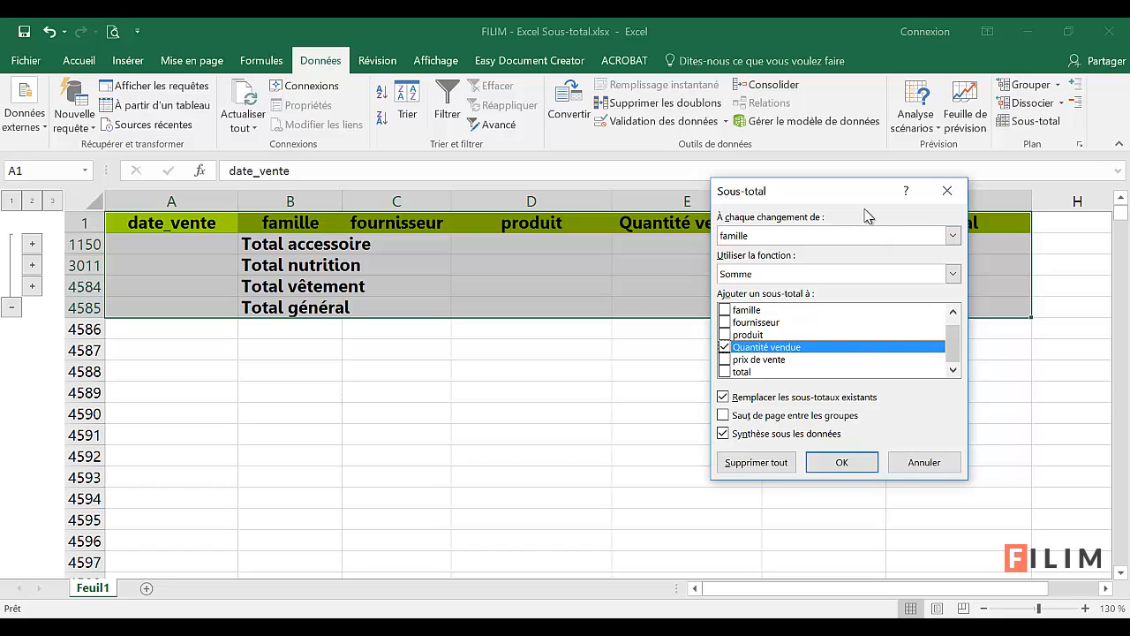
click(761, 466)
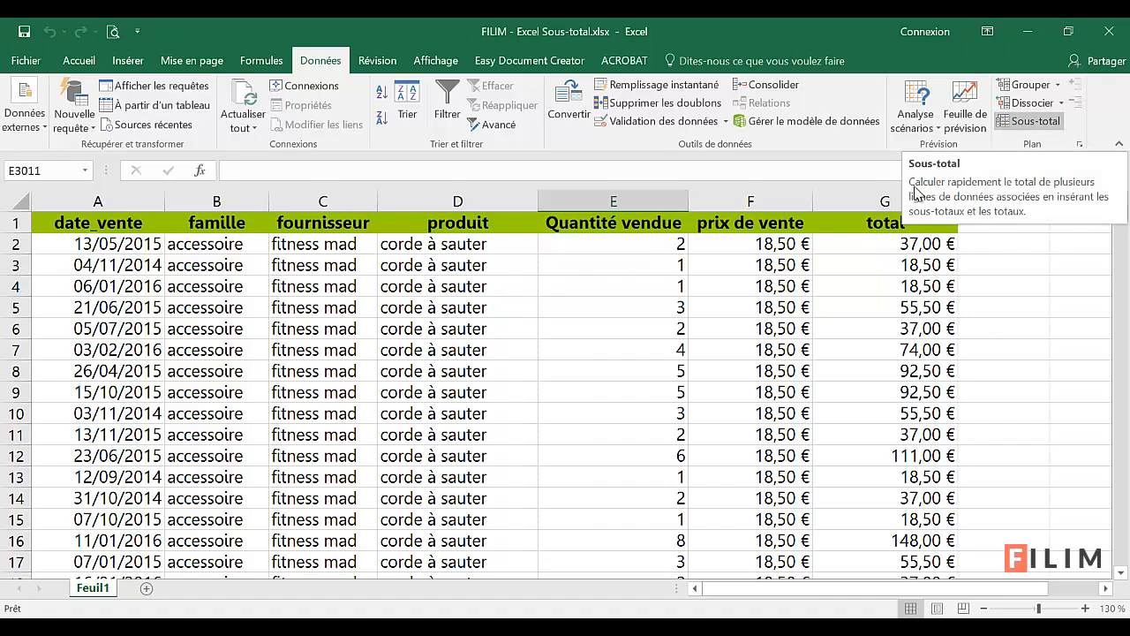
click(501, 349)
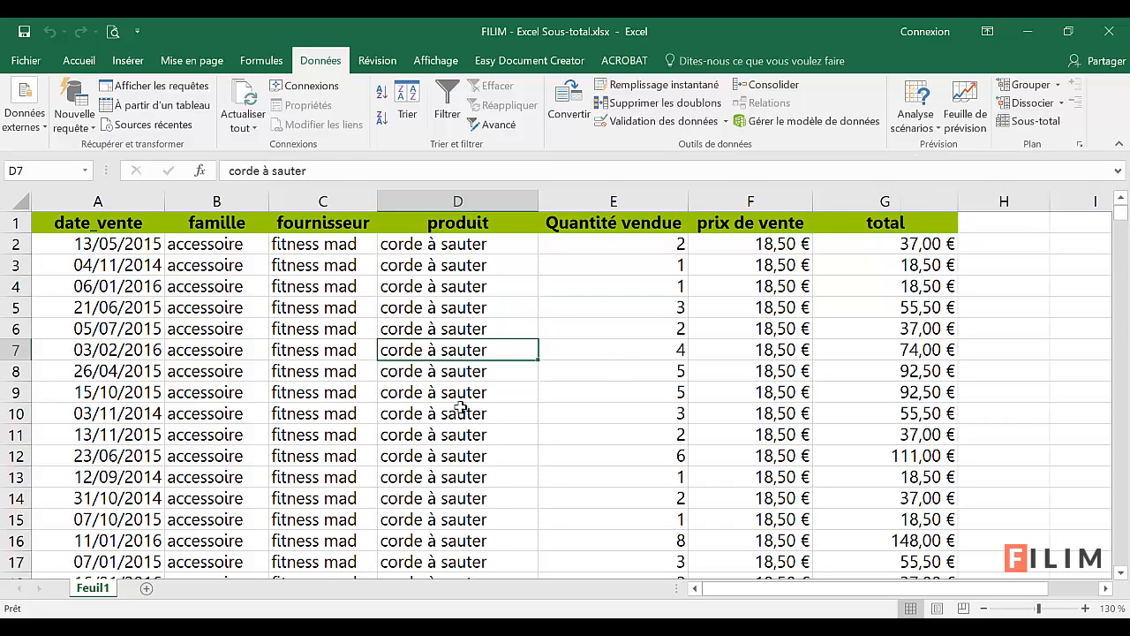
click(364, 415)
click(367, 435)
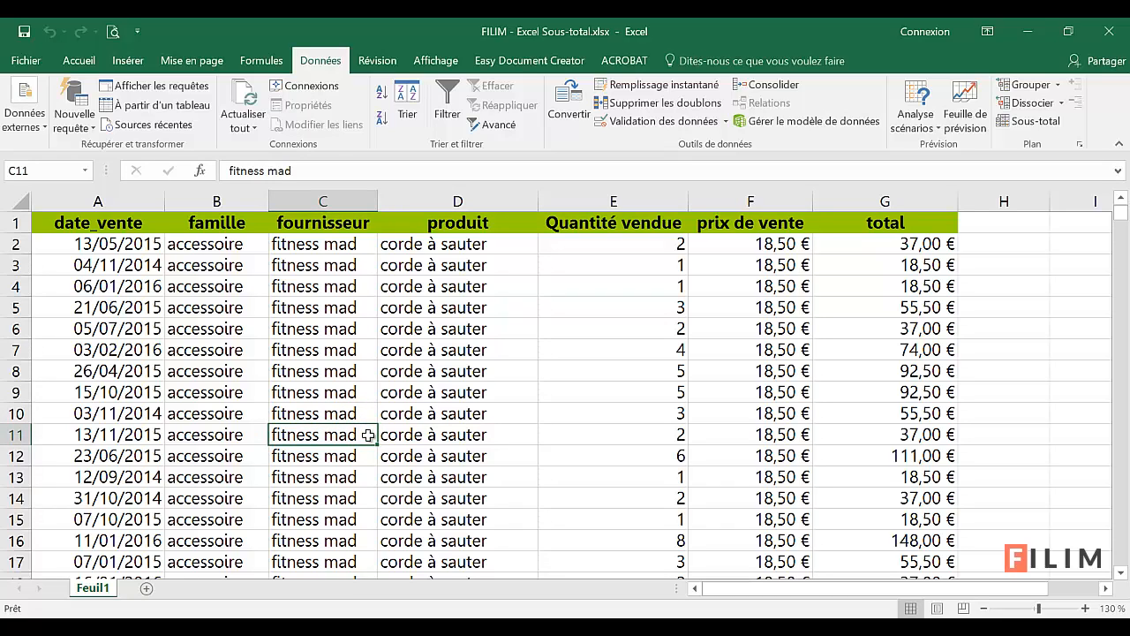
click(520, 369)
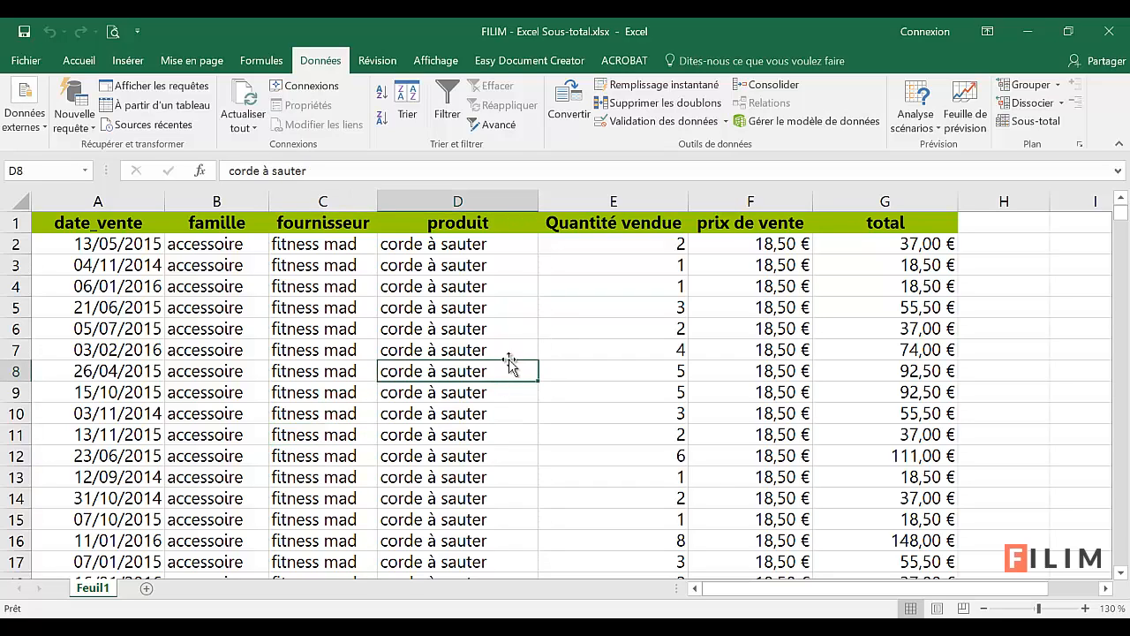